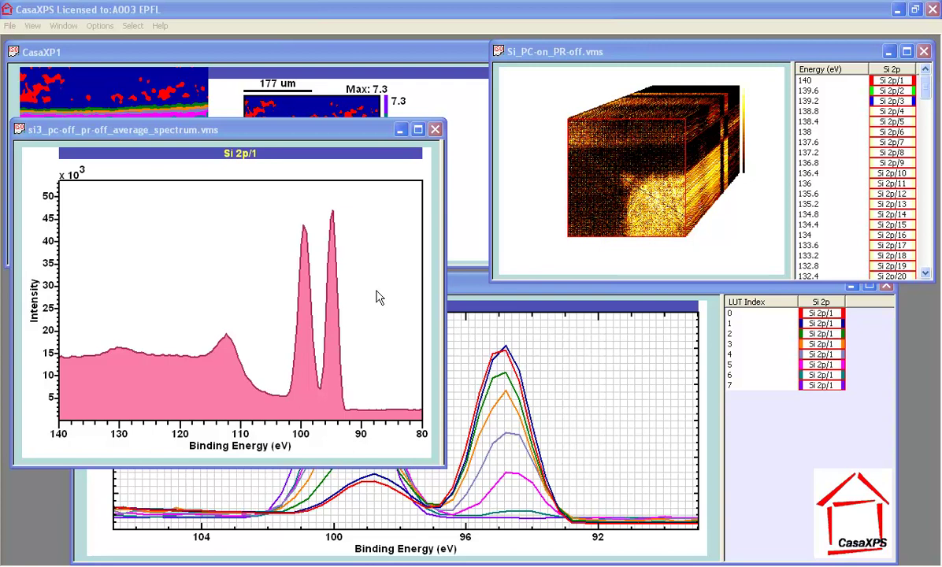
- Maximise the Si_PC-on_PR-off.vms window and show its Si 2p images as a single 2D colour overlay
double_click(635, 227)
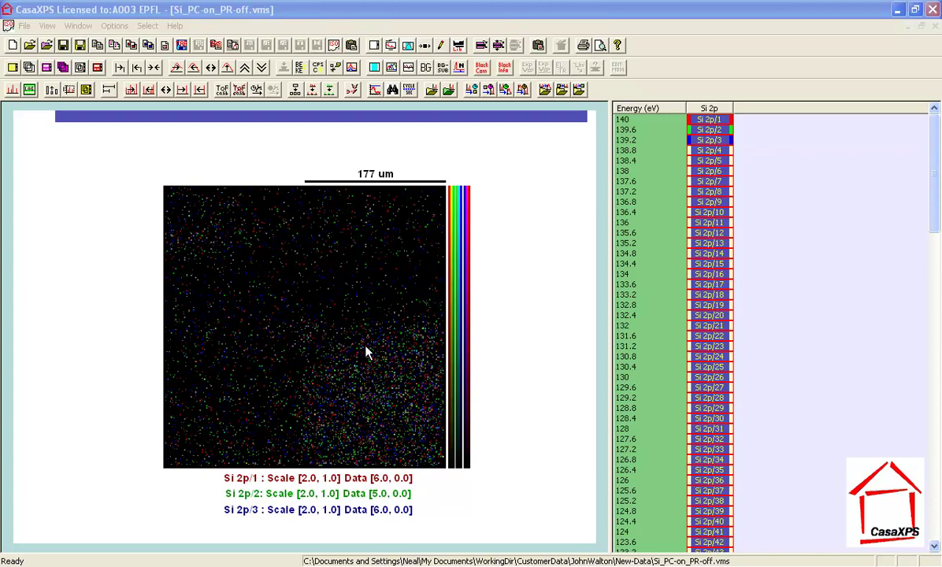
click(375, 369)
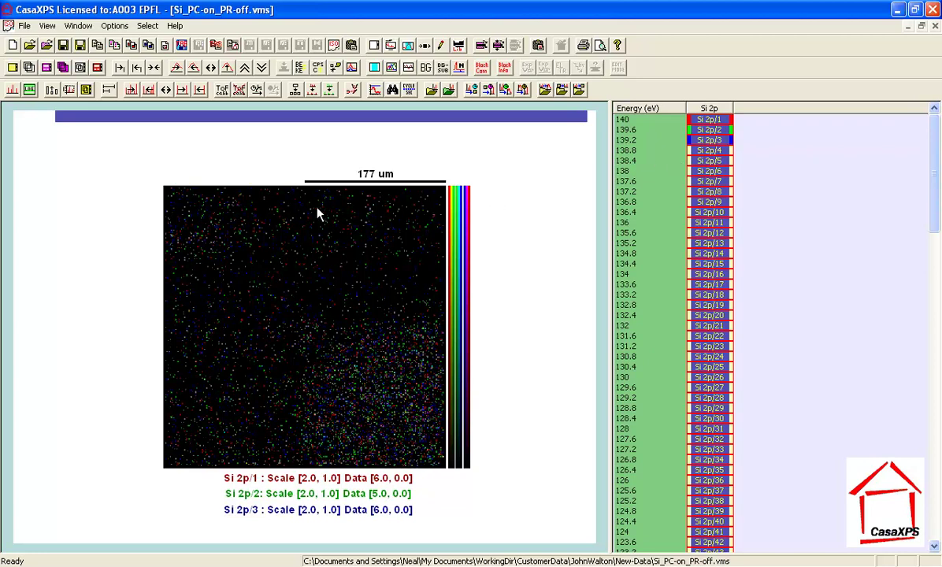
- Set the tile display geometry to 3D to view the Si 2p images as a stacked cube
click(391, 68)
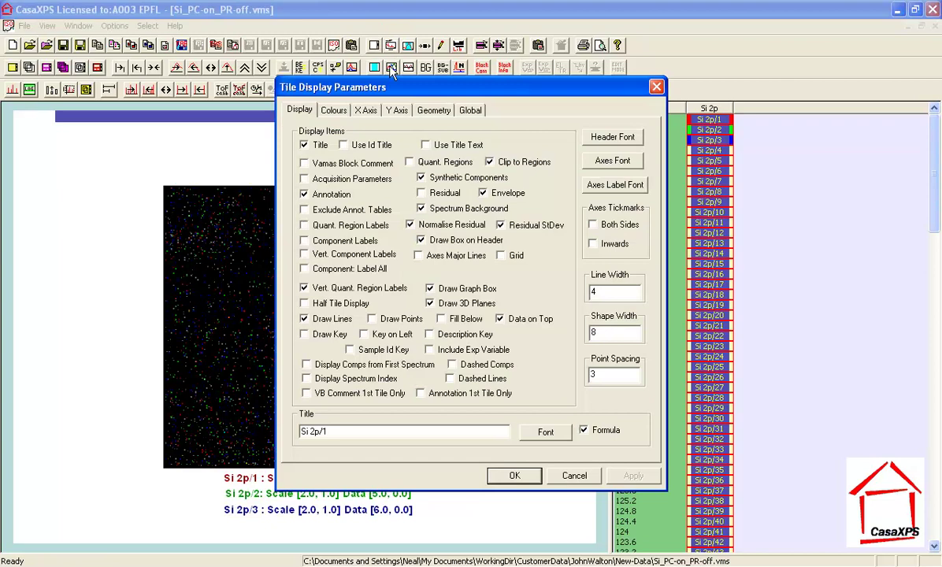
click(429, 110)
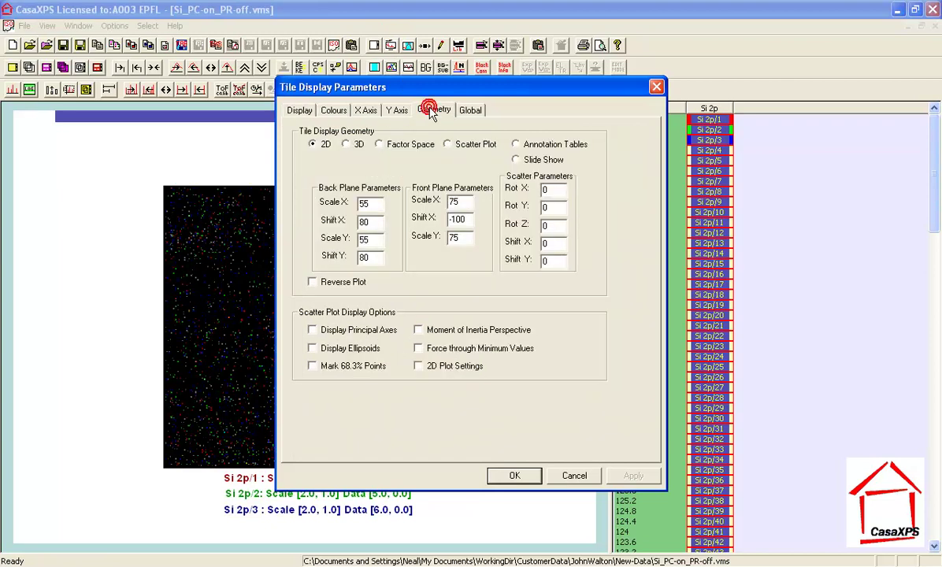
click(345, 144)
click(514, 475)
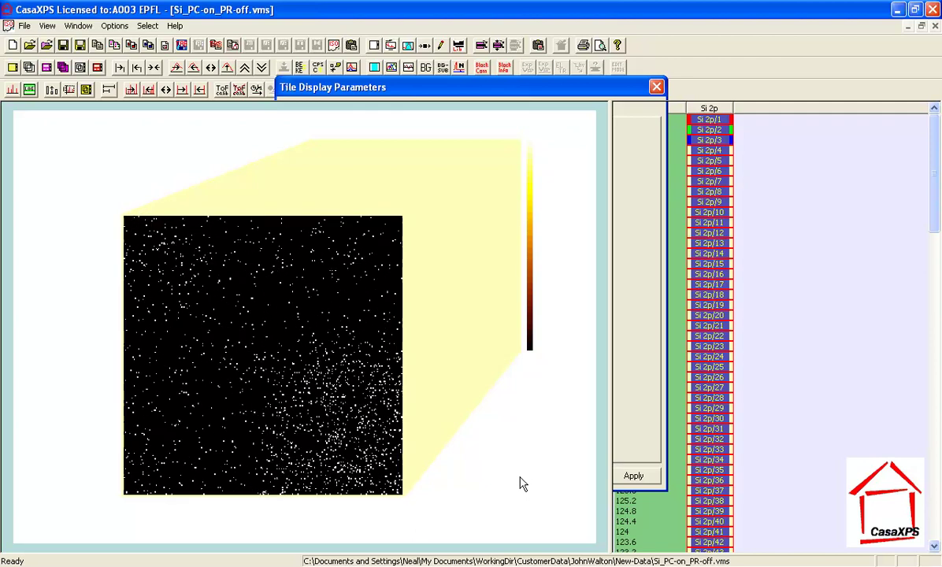
key(Escape)
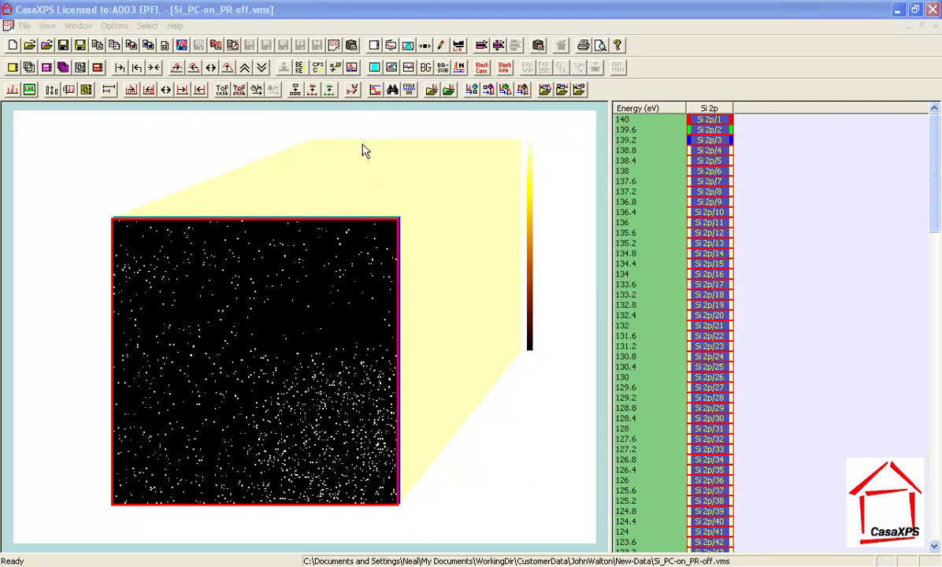
- Set the tile display geometry of the Si 2p images back to 2D
click(391, 45)
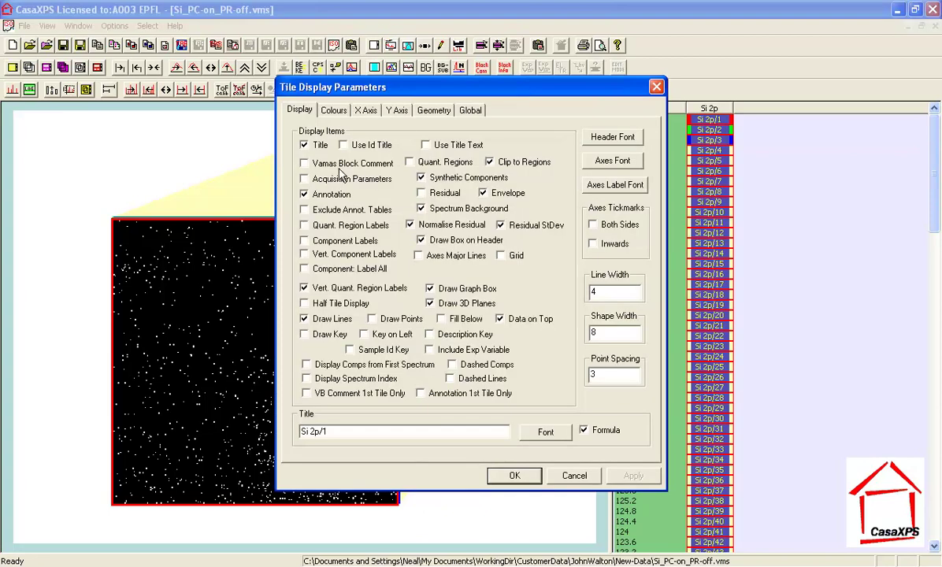
click(433, 110)
click(313, 145)
click(516, 476)
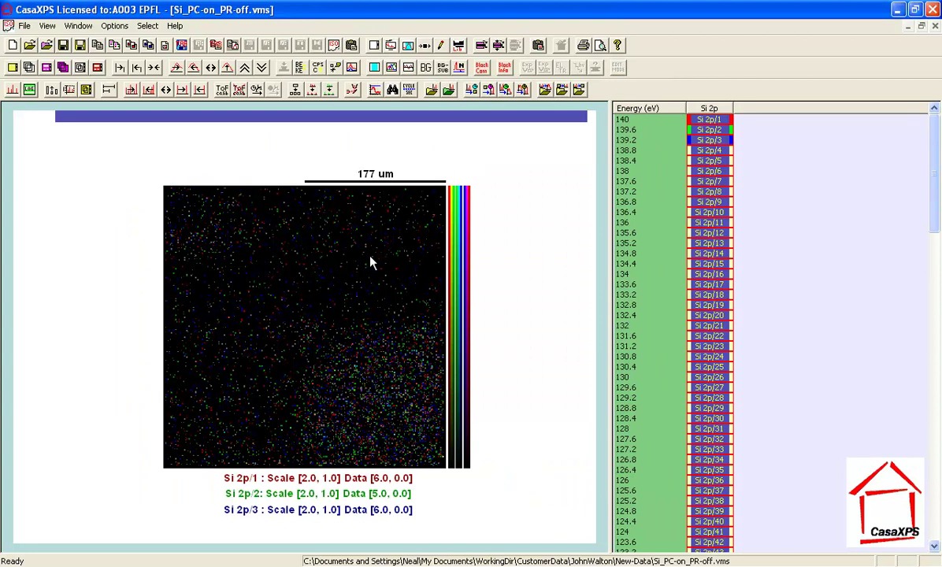
- Enable Display Spectrum in the image processing colour scale settings, apply it, and move the dialog clear of the image
click(115, 26)
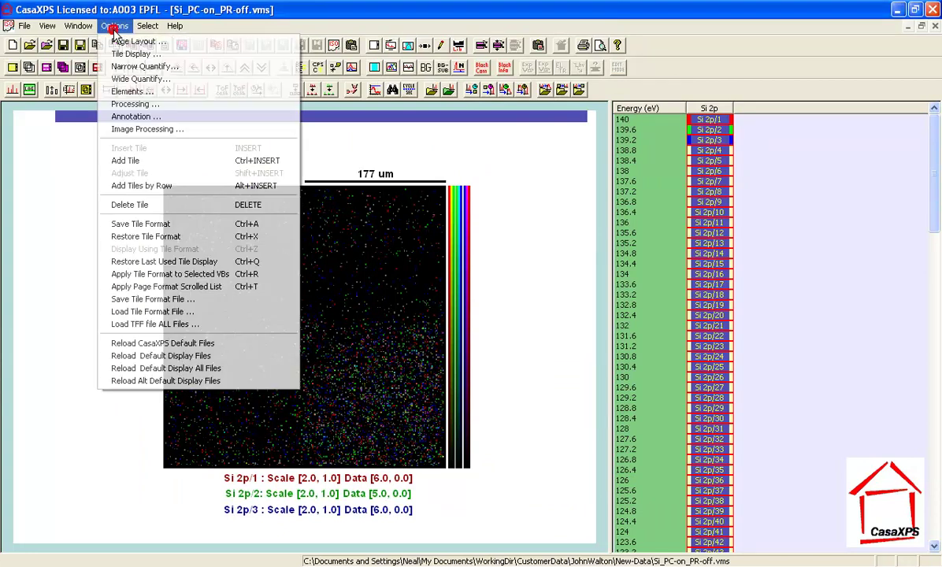
click(138, 129)
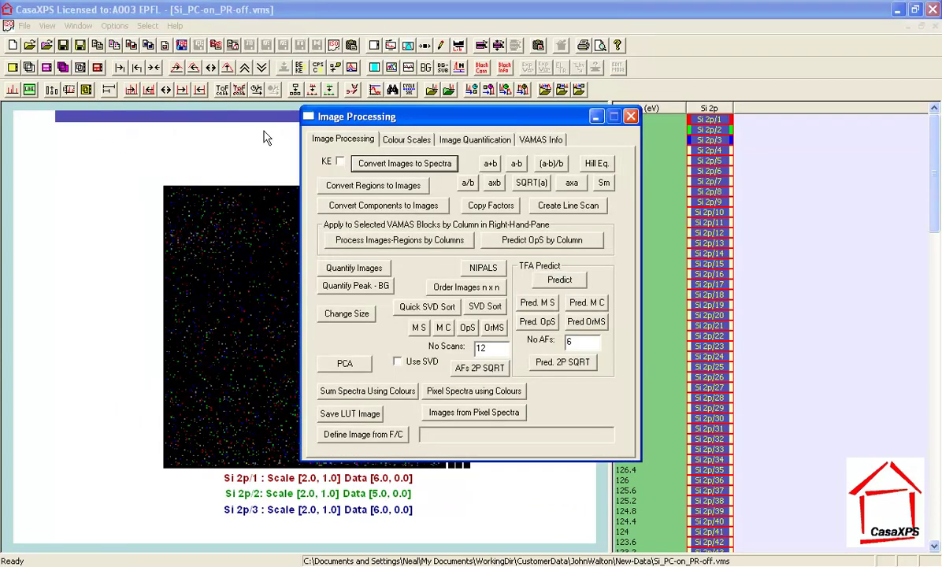
click(397, 140)
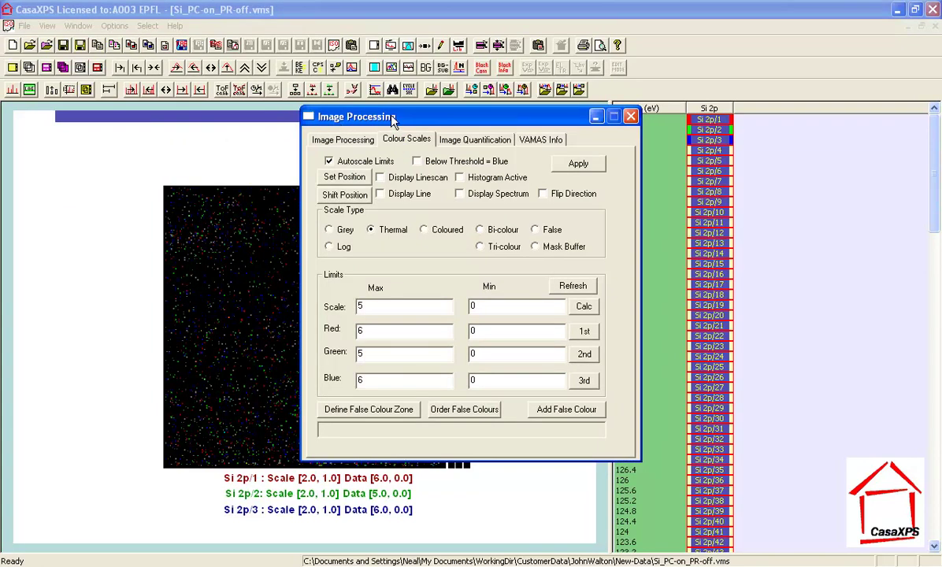
click(460, 194)
click(567, 166)
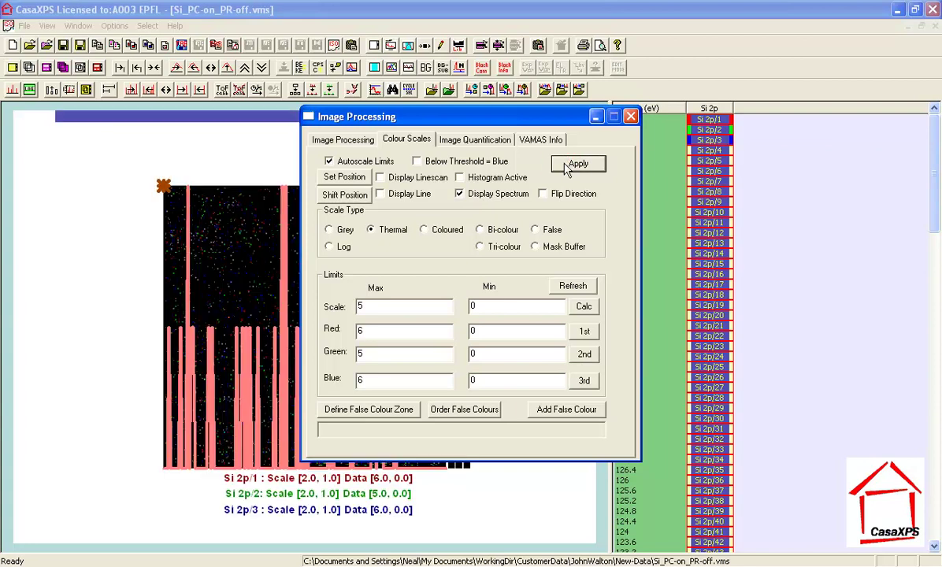
drag(376, 118, 630, 157)
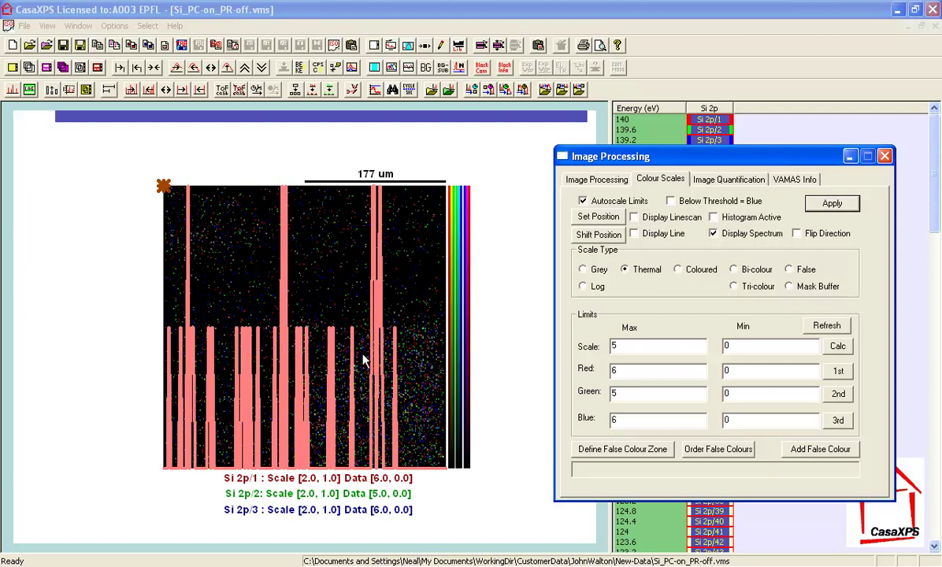
- Mark a rectangular area in the lower-right region of the image and set it as the displayed spectrum's position
mouse_move(344, 356)
mouse_down()
mouse_move(394, 394)
mouse_move(436, 445)
mouse_move(352, 351)
mouse_up()
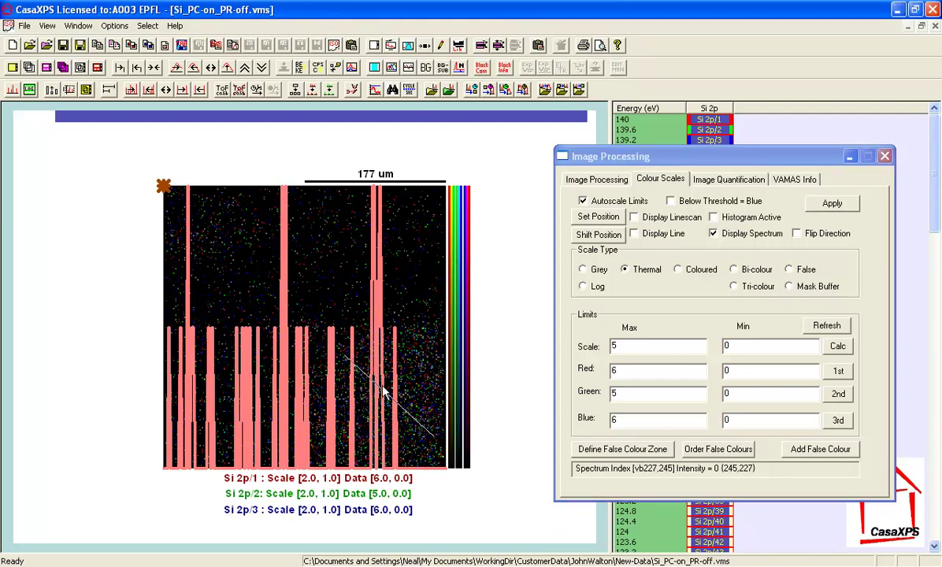
click(598, 218)
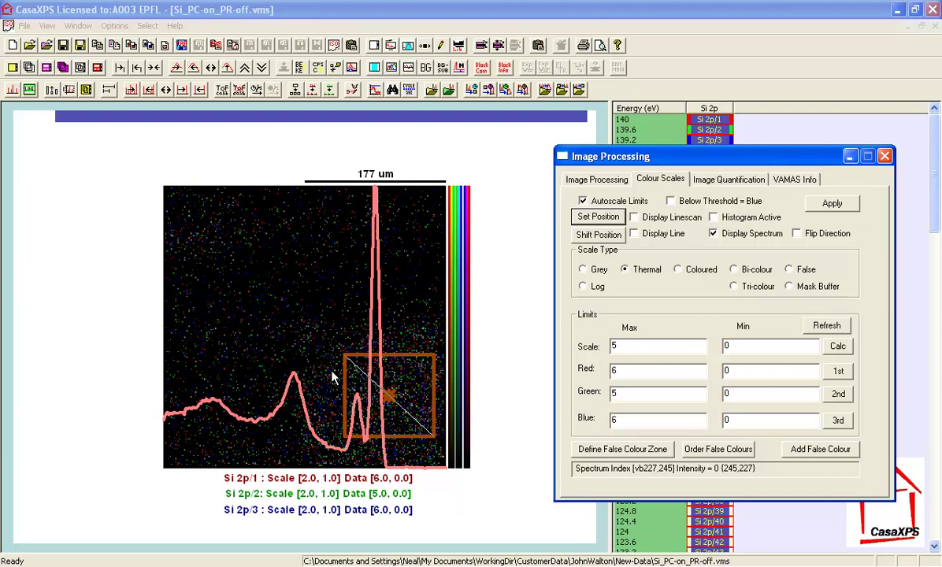
- Shift the spectrum area to the lower-left region of the image and back to the lower-right region to compare their spectra
click(197, 364)
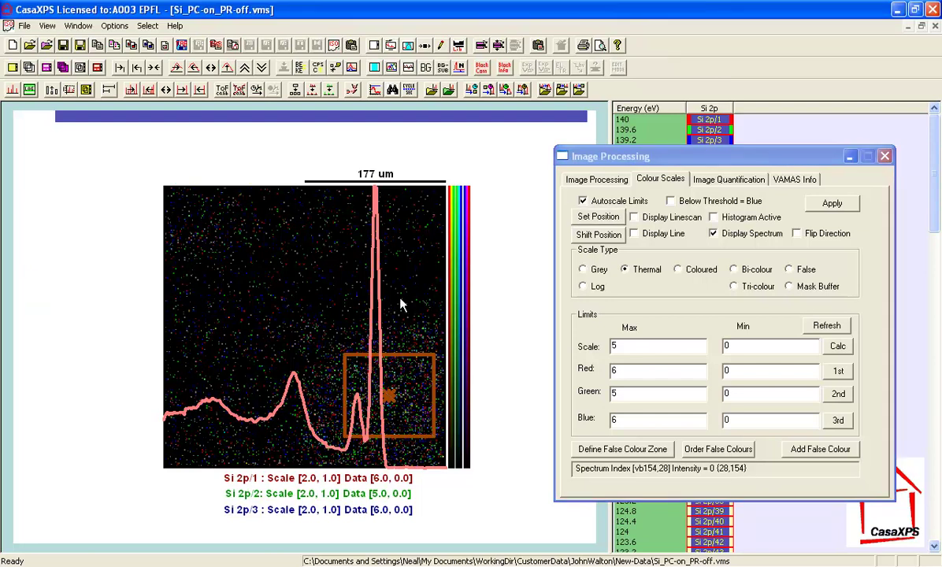
click(597, 235)
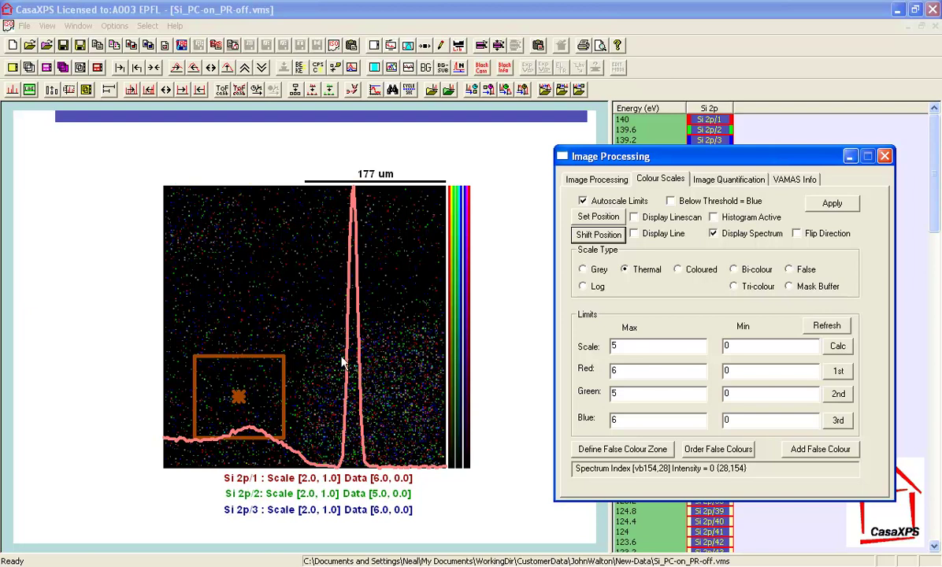
click(358, 364)
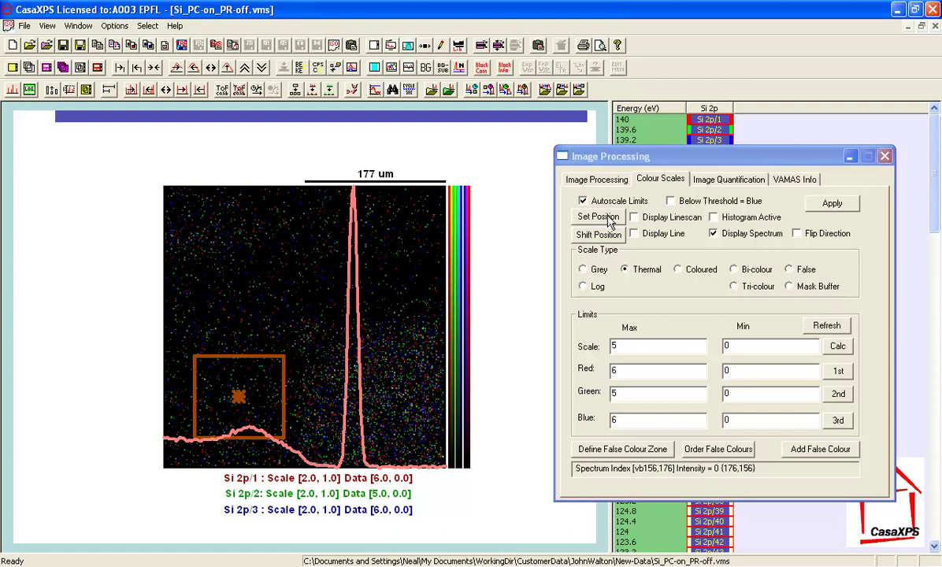
click(599, 235)
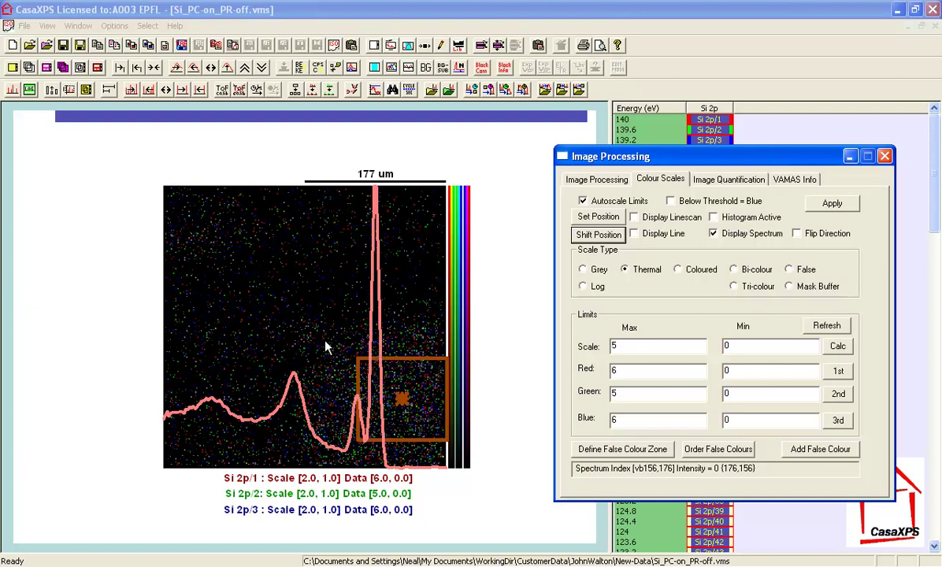
click(358, 377)
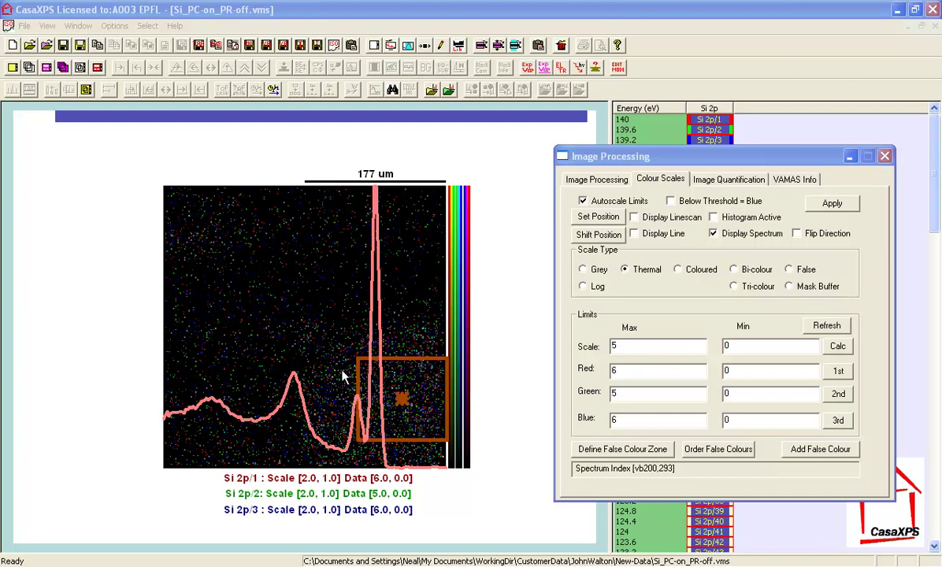
- Set No Scans to 40 and run the OpS image sort on the selected Si 2p images
click(600, 180)
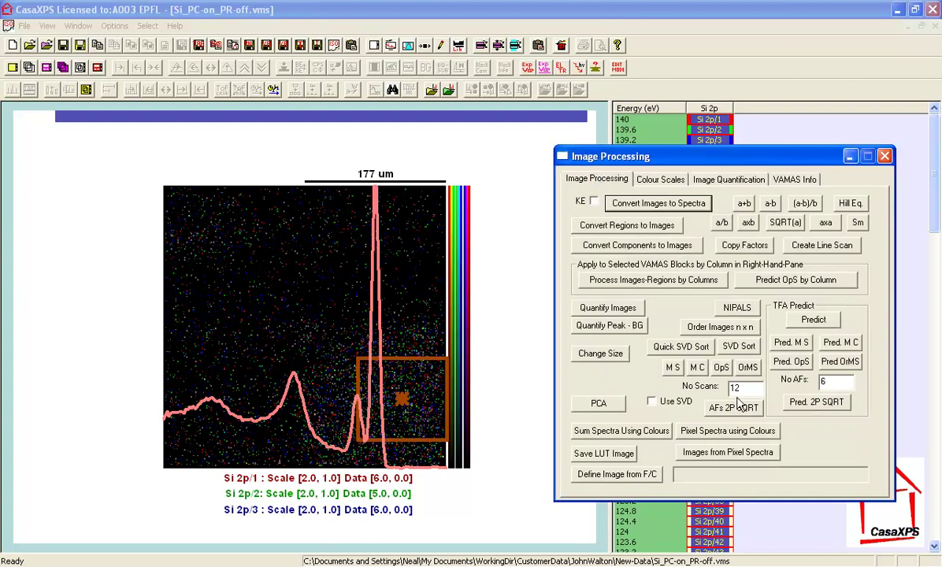
drag(746, 387, 729, 394)
text(40)
click(743, 387)
key(BackSpace)
key(BackSpace)
text(30)
key(BackSpace)
key(BackSpace)
text(40)
click(721, 368)
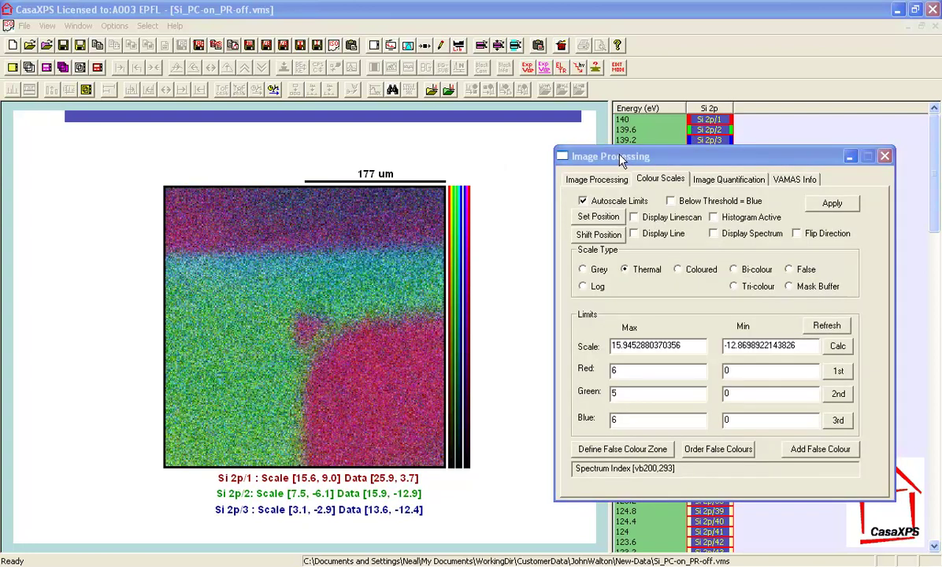
- Copy only the processed data of the sorted Si 2p/2 image into a new file
click(707, 130)
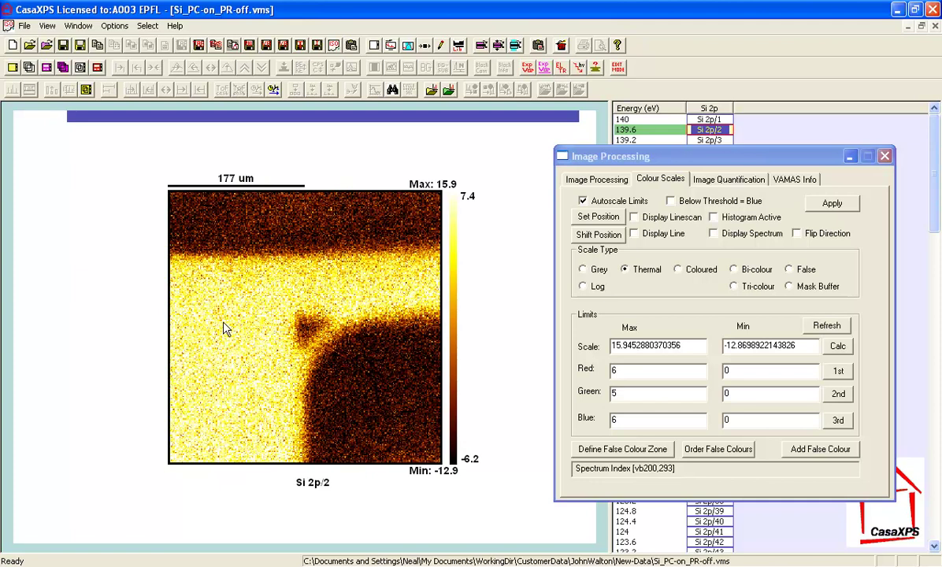
click(711, 132)
click(13, 44)
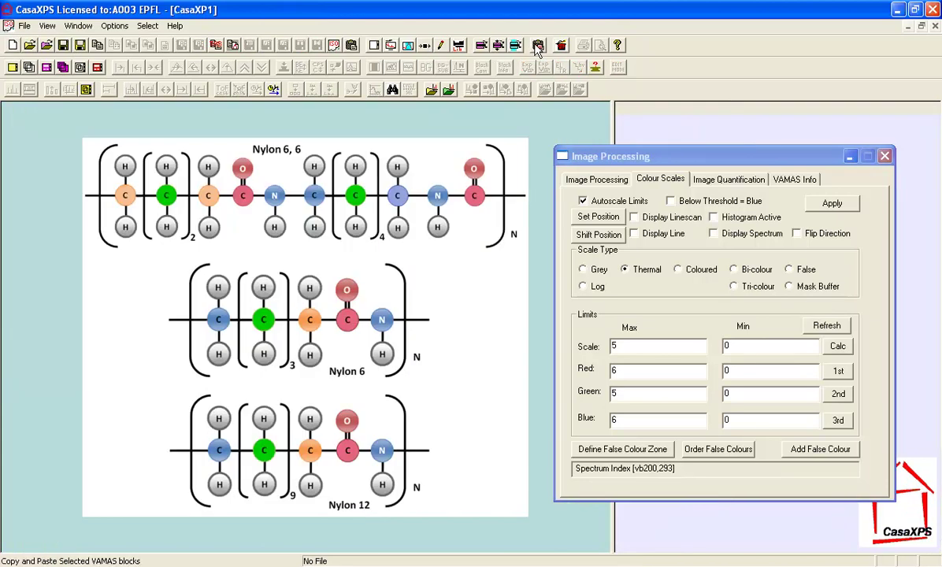
click(535, 45)
click(293, 178)
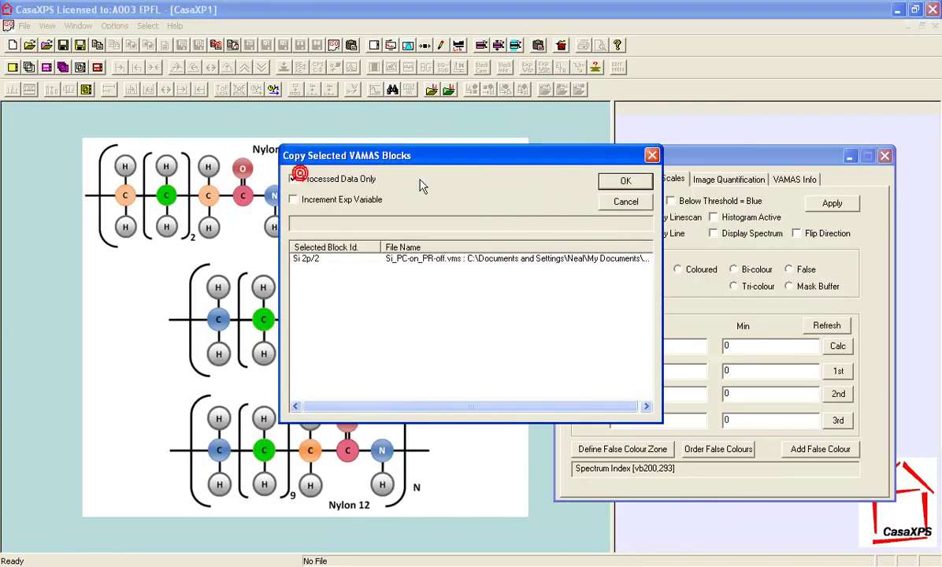
click(622, 182)
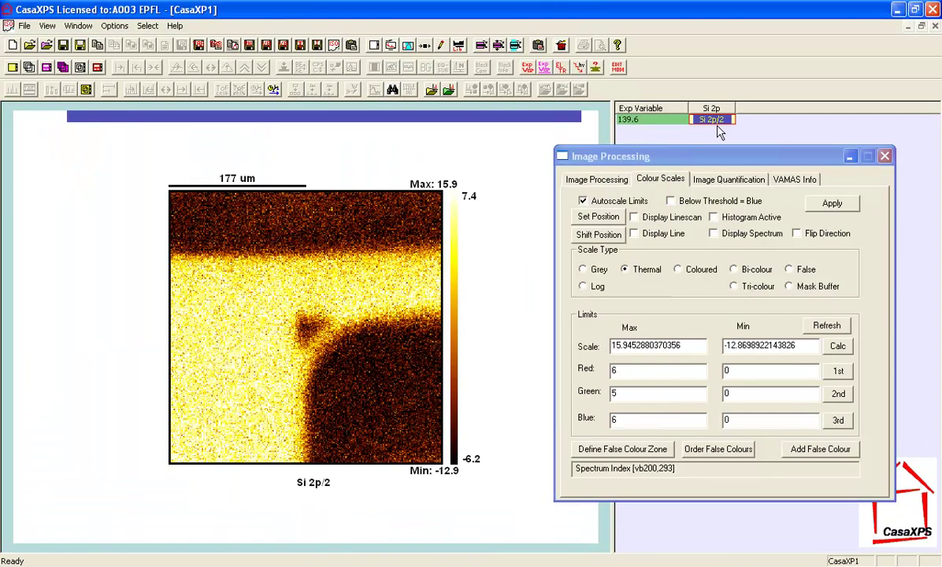
- Check the processing history of the copied Si 2p/2 image
click(663, 109)
click(405, 46)
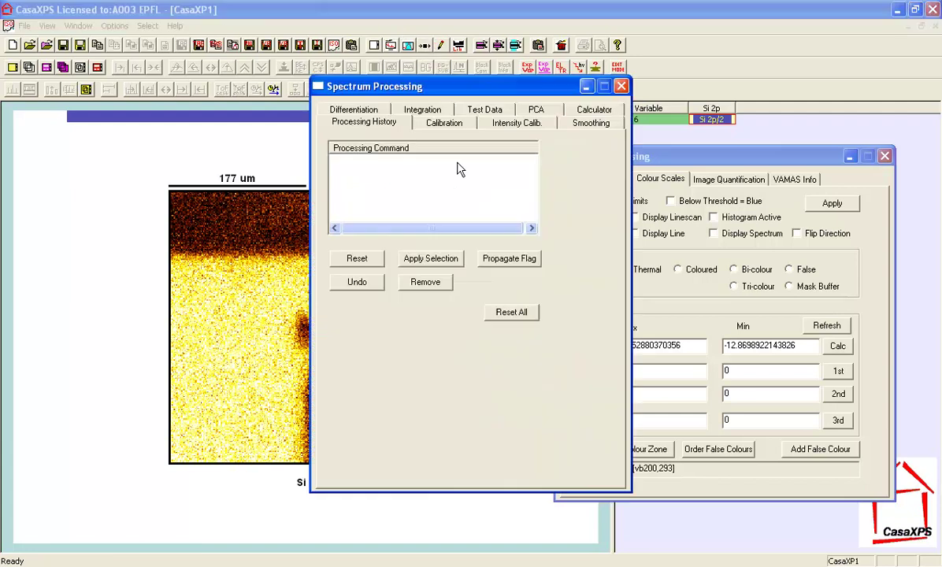
click(621, 86)
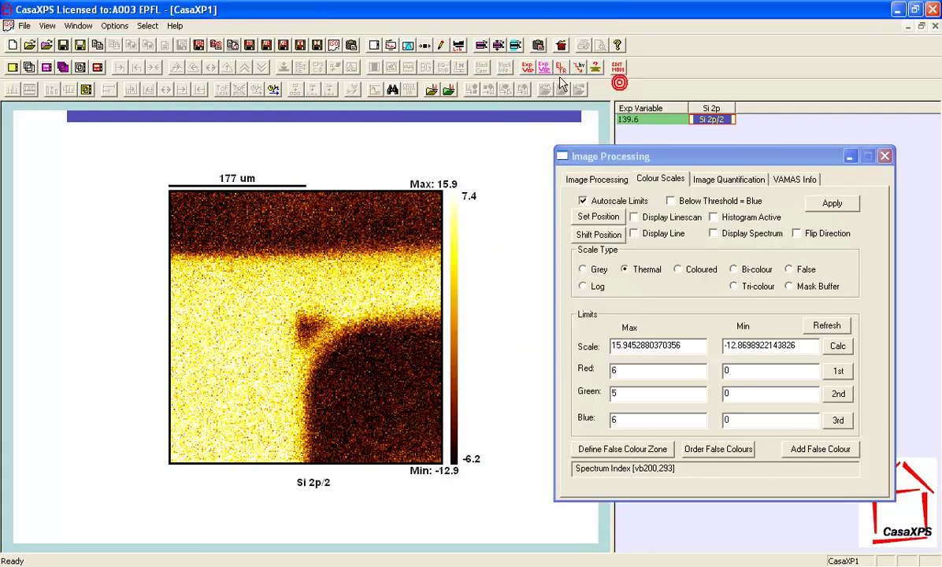
- In Si_PC-on_PR-off.vms, overlay all the Si 2p images and reset the selected VAMAS blocks to their original data
click(79, 28)
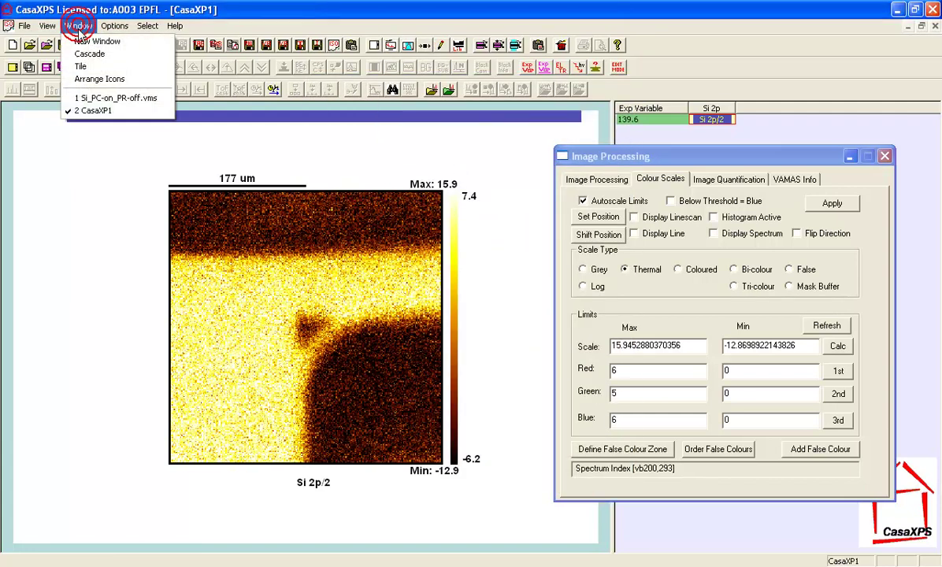
click(100, 98)
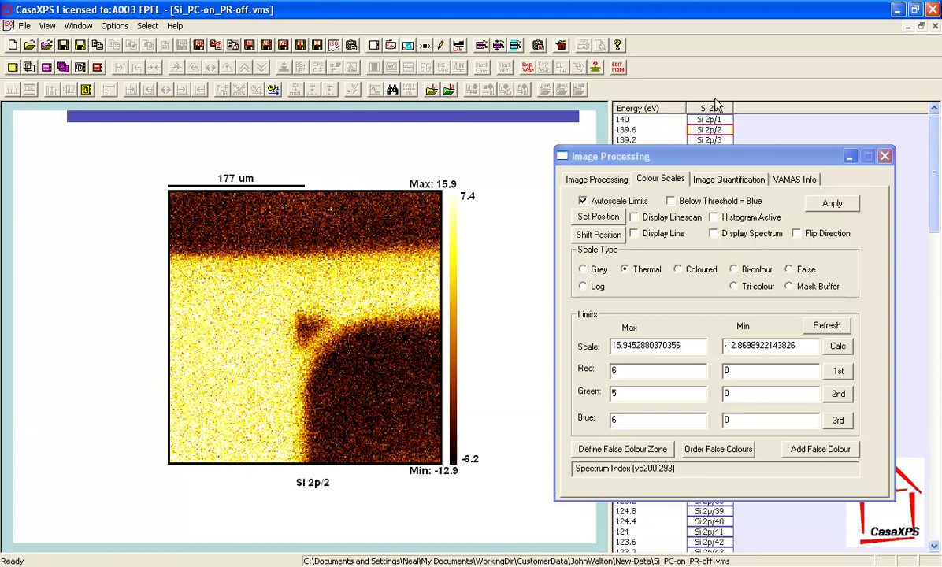
click(28, 67)
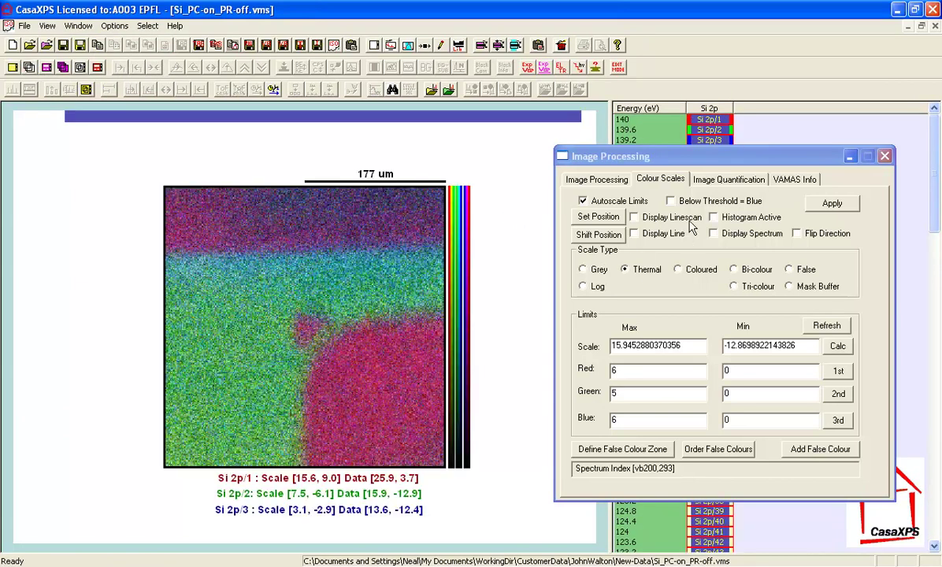
click(717, 180)
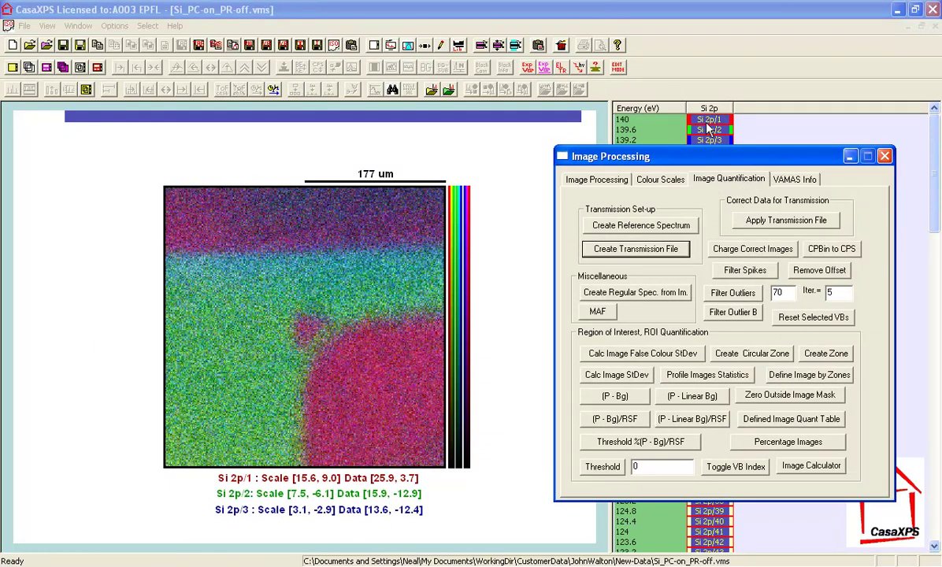
click(792, 318)
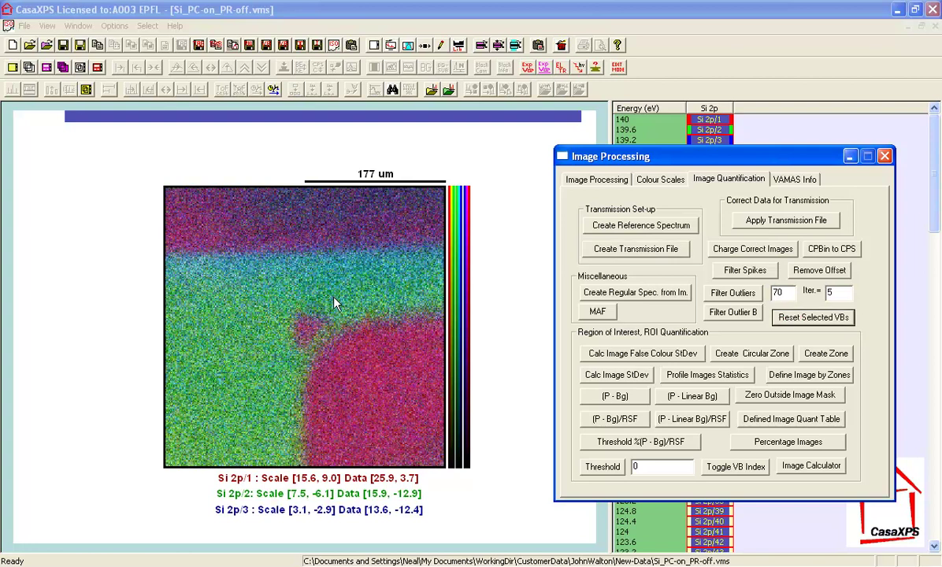
- Return to the CasaXP1 file and smooth the copied Si 2p/2 image with several passes
click(68, 26)
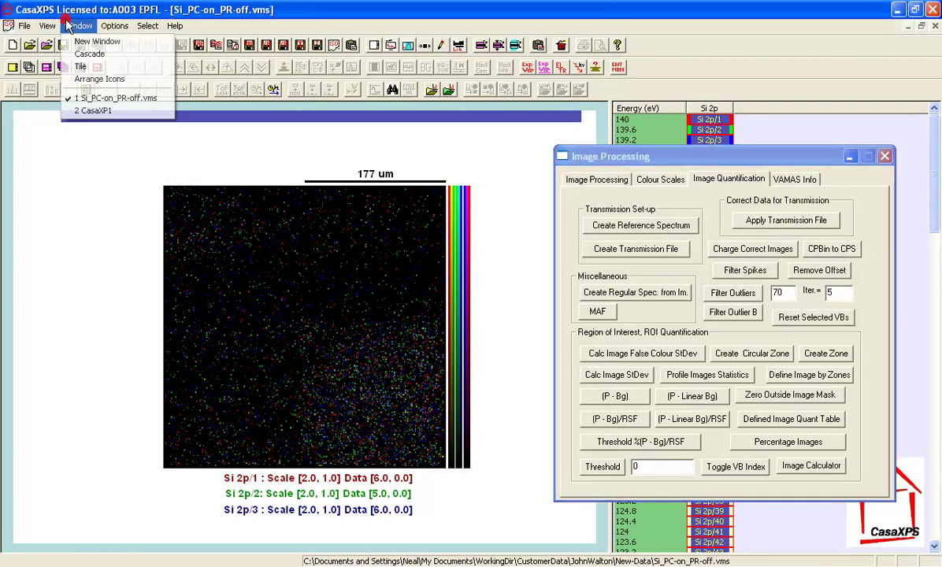
click(81, 109)
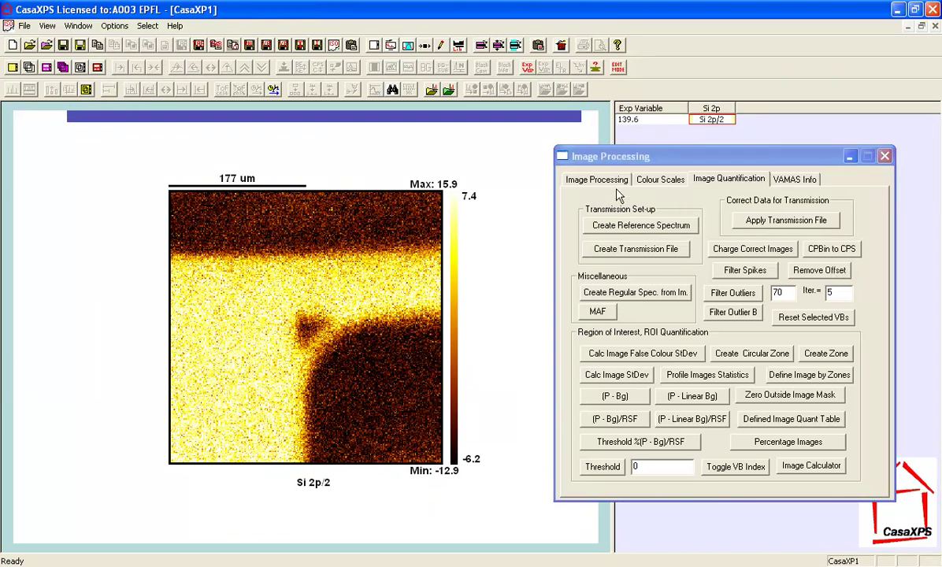
click(575, 179)
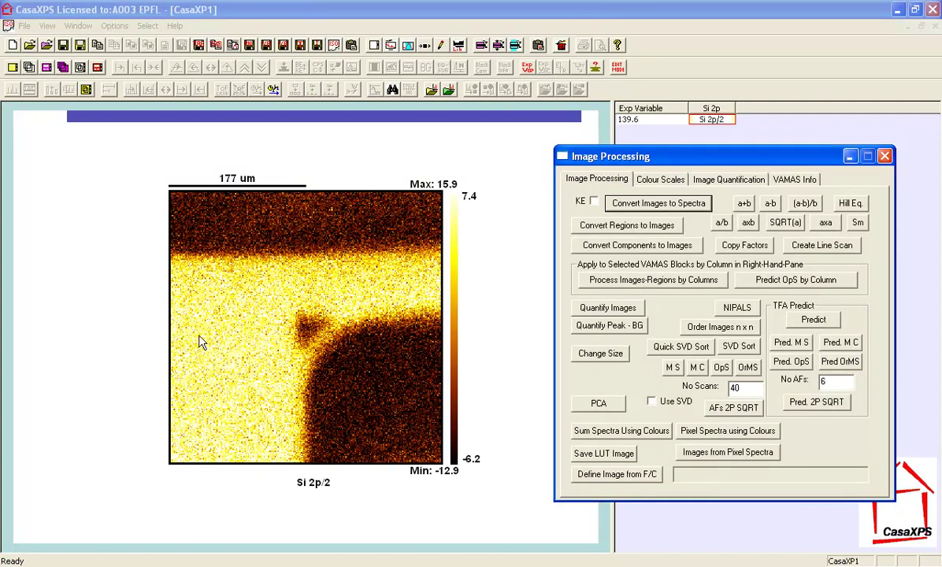
click(856, 222)
click(857, 222)
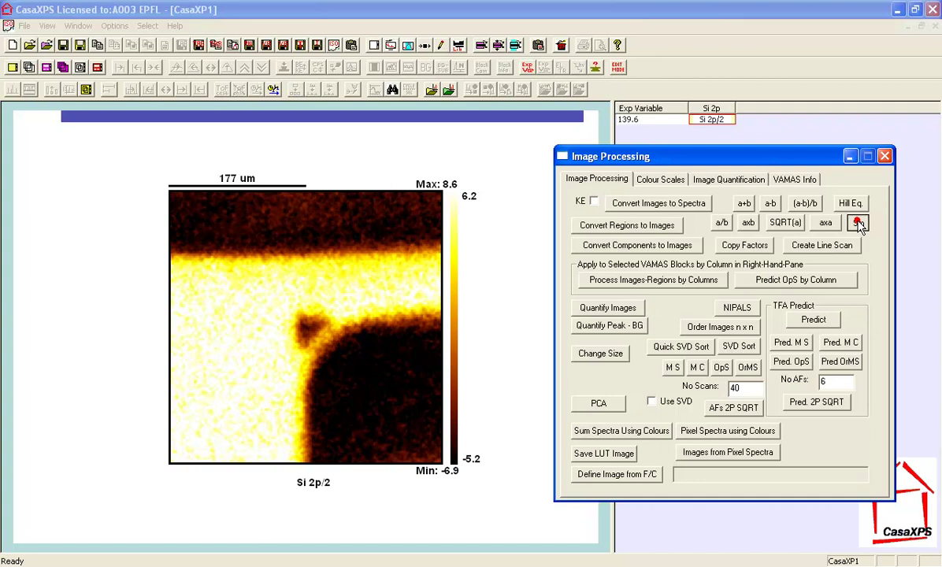
click(857, 222)
click(857, 223)
click(858, 224)
click(857, 224)
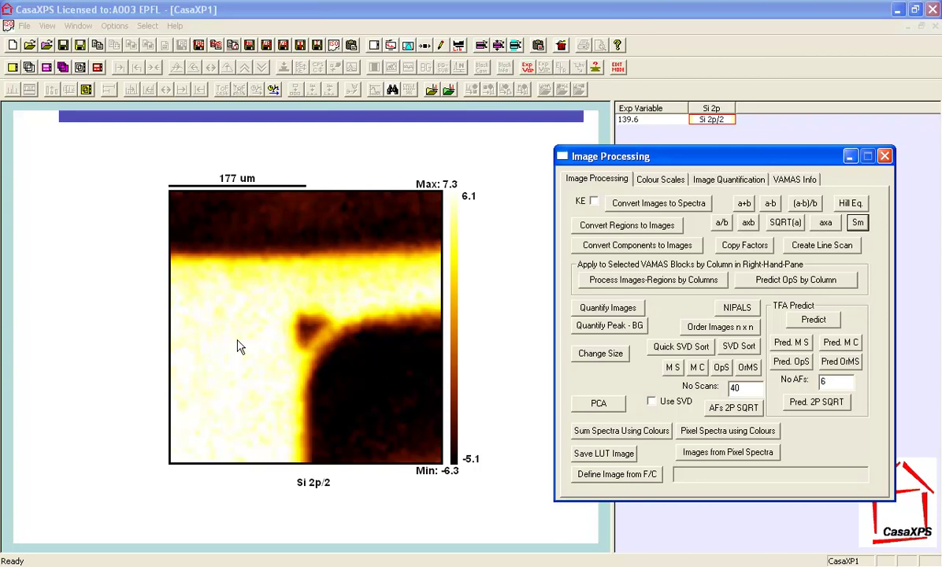
- Copy only the processed data of the smoothed Si 2p/2 image into a new VAMAS block in CasaXP1
click(323, 374)
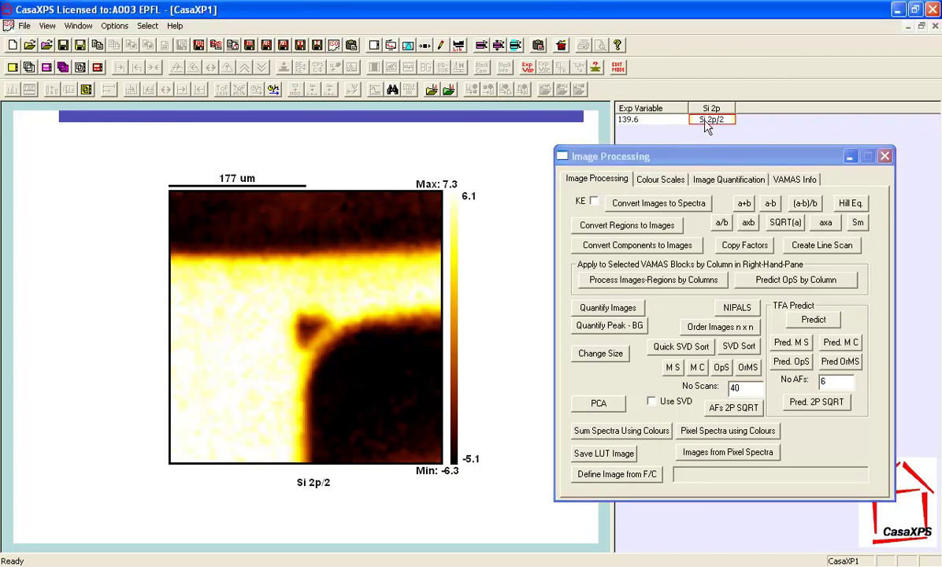
click(657, 119)
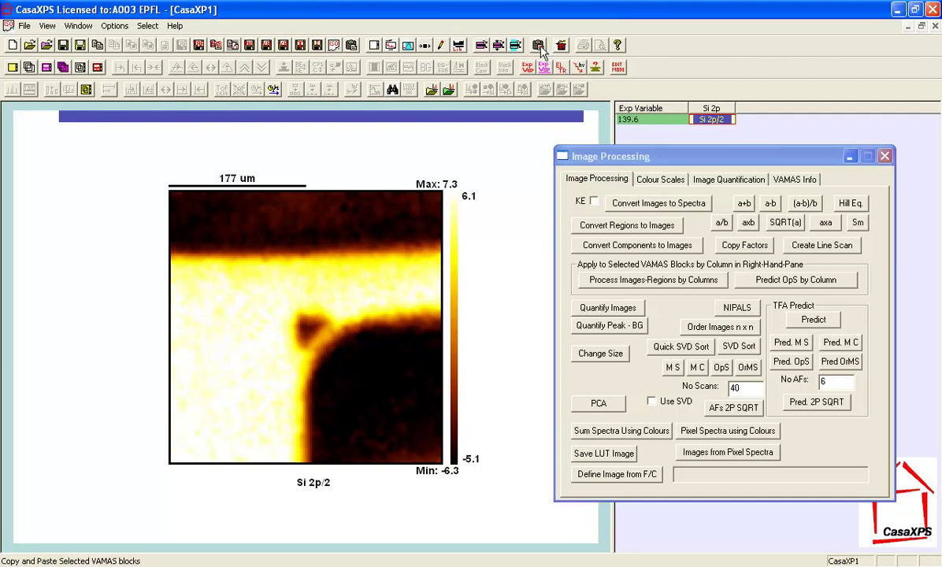
click(511, 45)
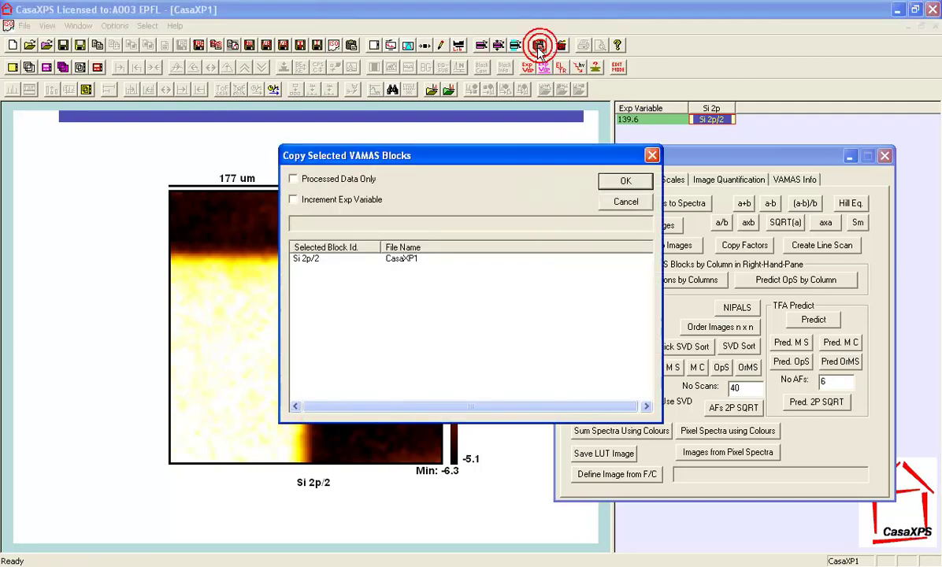
click(293, 178)
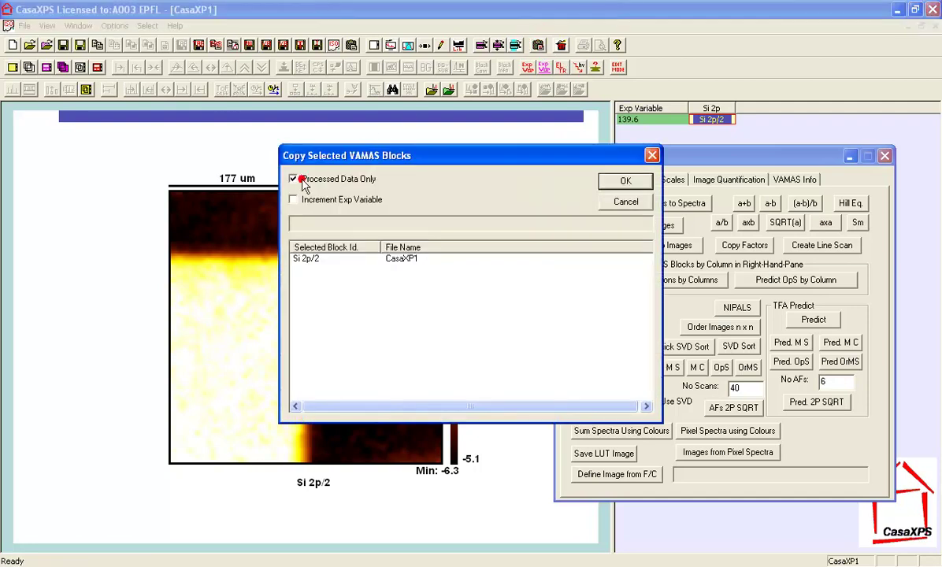
click(633, 182)
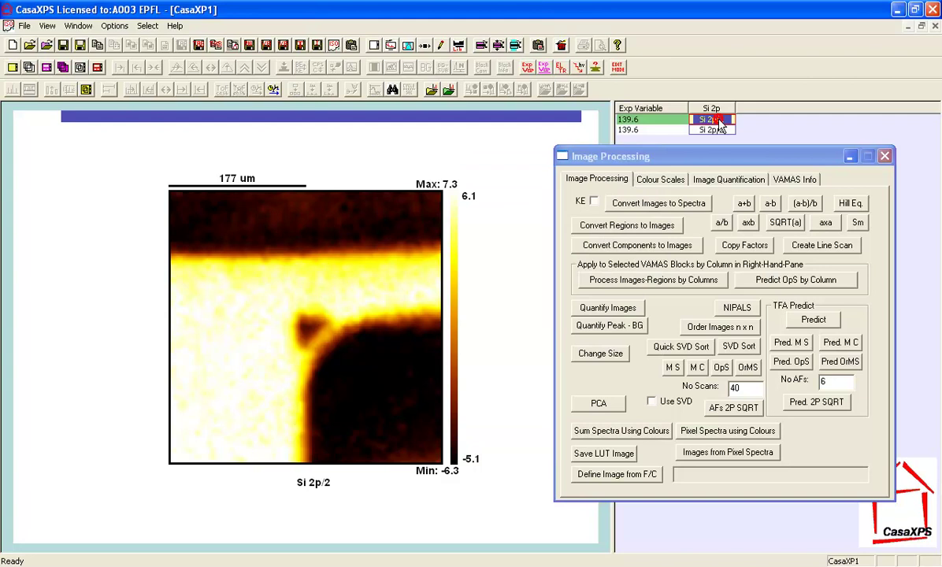
- Reset the first Si 2p/2 block to its unsmoothed data and select the smoothed copy
click(707, 181)
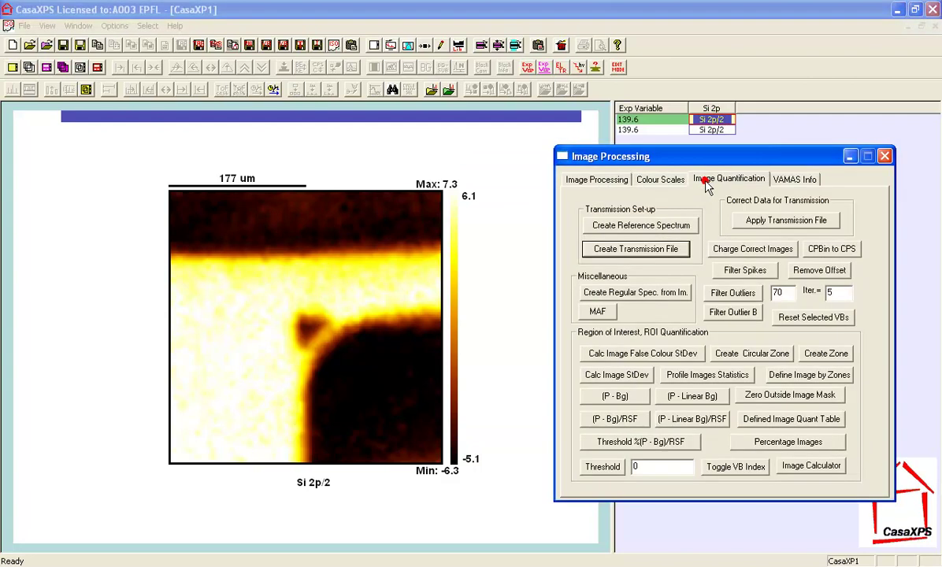
click(813, 316)
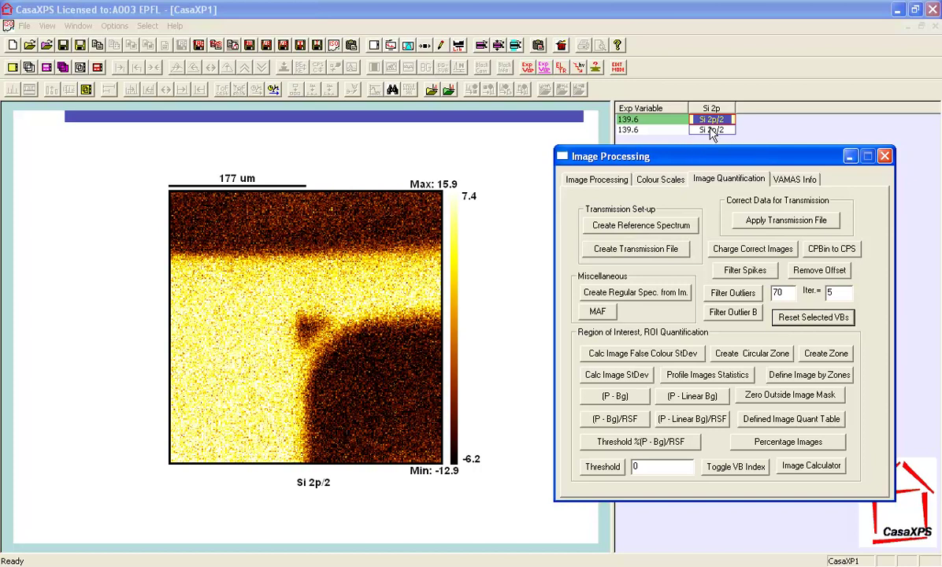
click(665, 129)
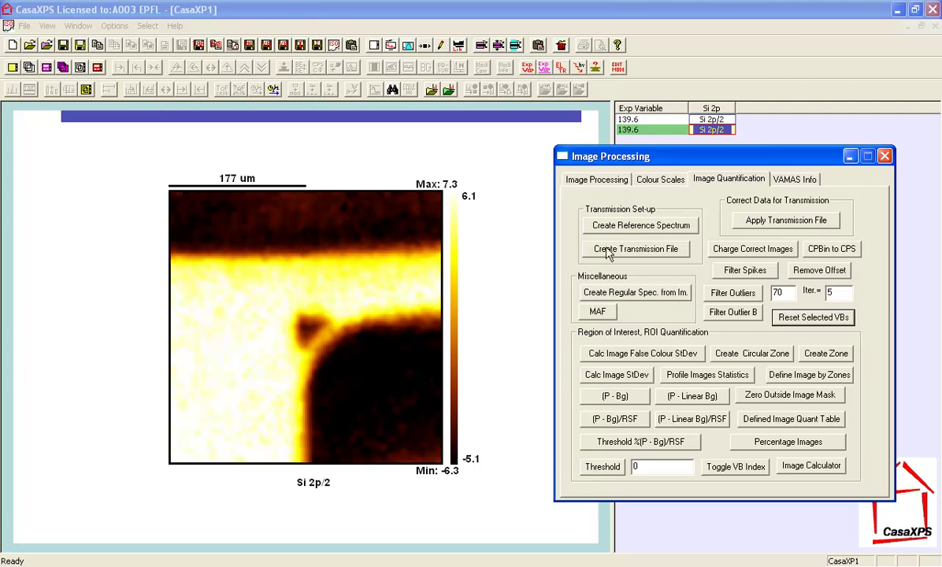
- Apply the False colour scale type to the smoothed Si 2p/2 image
click(653, 183)
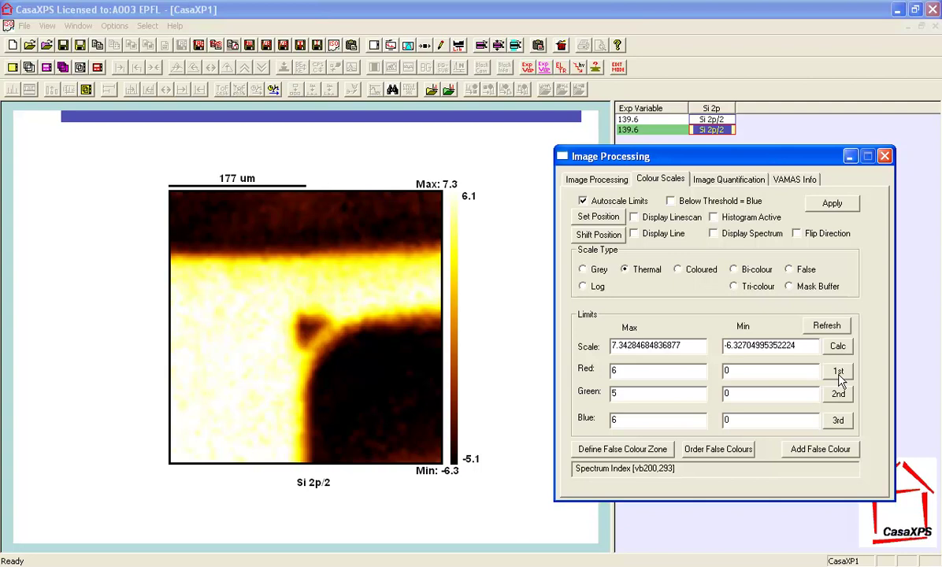
click(789, 269)
click(823, 206)
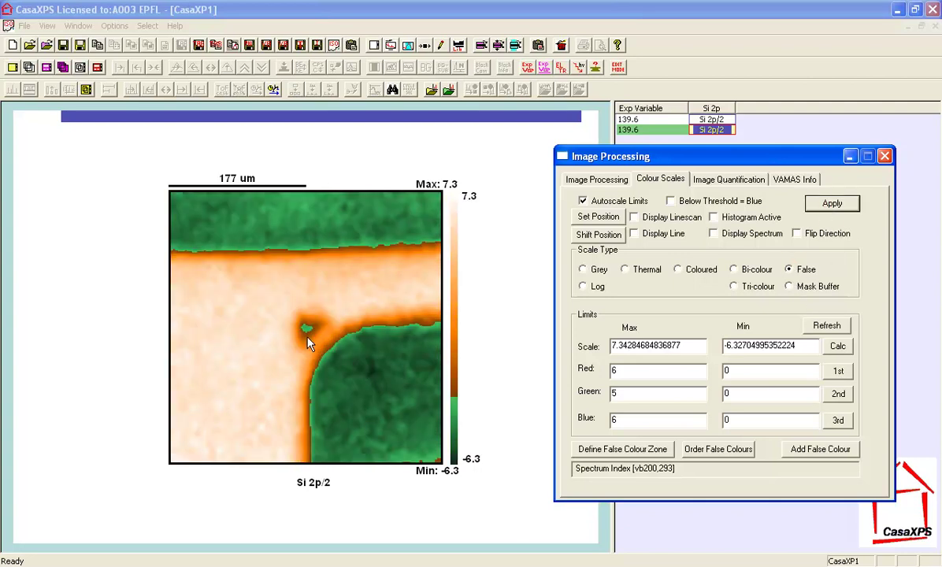
- Add false colours over the image's full intensity range, using 8 steps, the Spectrum Colour Scale and no histogram equalization
click(467, 471)
drag(461, 363, 449, 188)
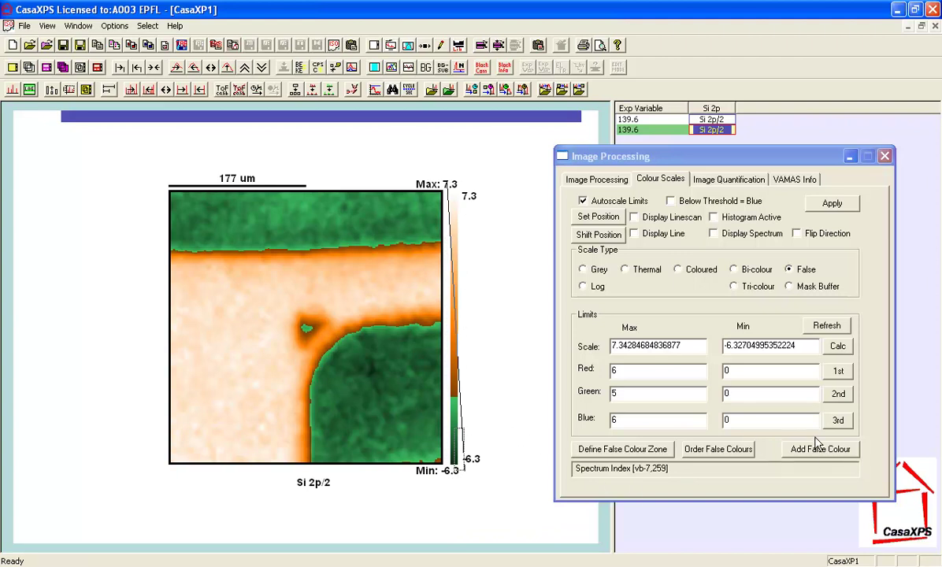
click(815, 450)
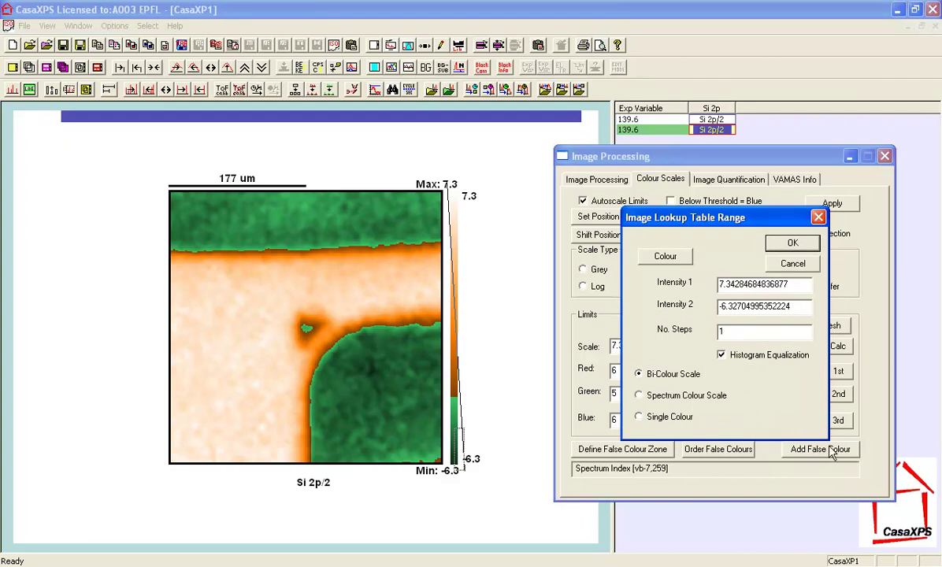
double_click(726, 329)
text(8)
click(722, 354)
click(643, 398)
click(780, 245)
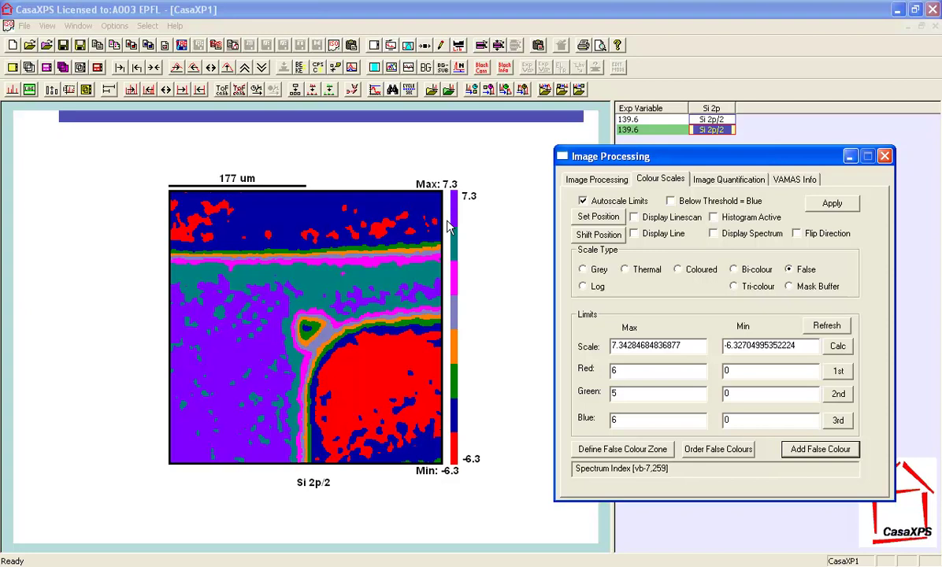
- Define the false-colour Si 2p/2 image as the zone image and sum the Si_PC-on_PR-off.vms spectra using its colours
click(596, 183)
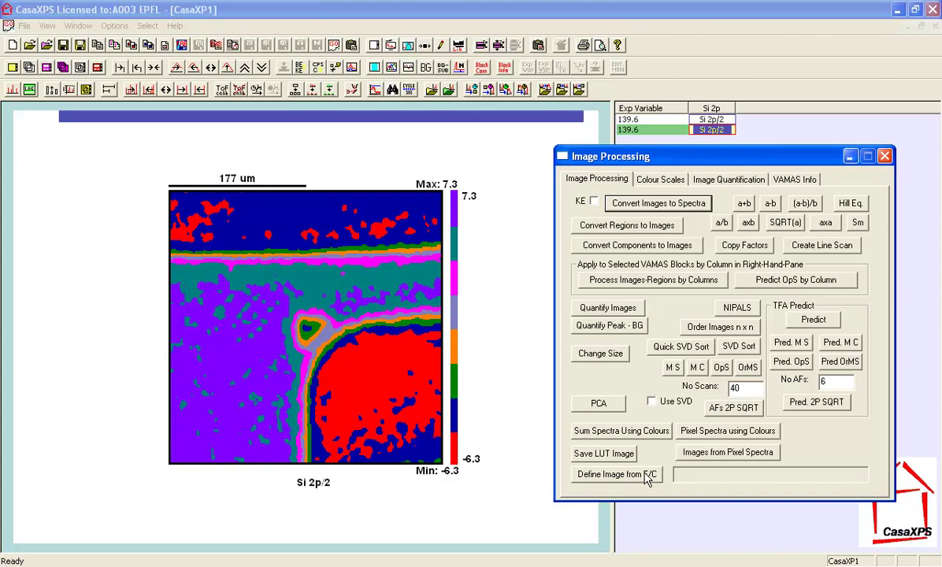
click(603, 480)
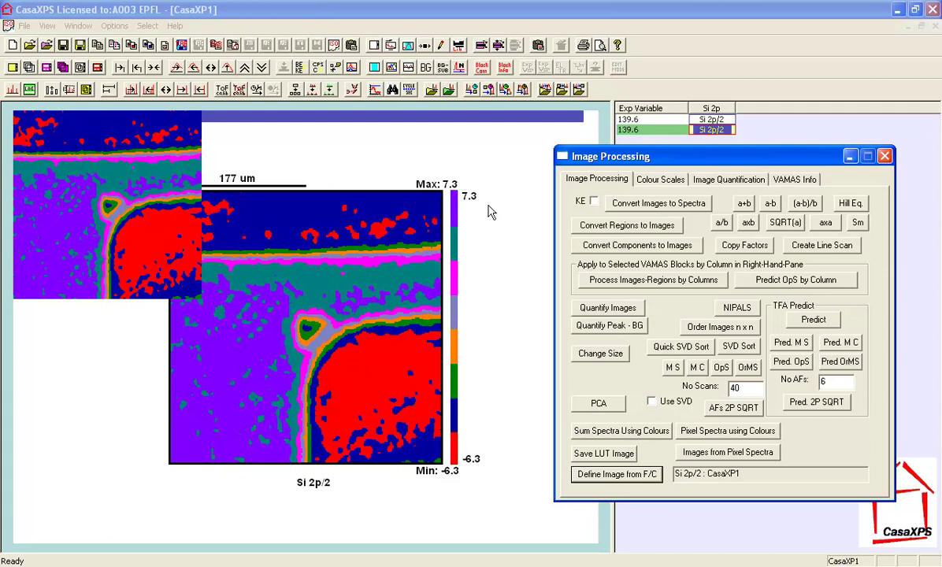
click(78, 25)
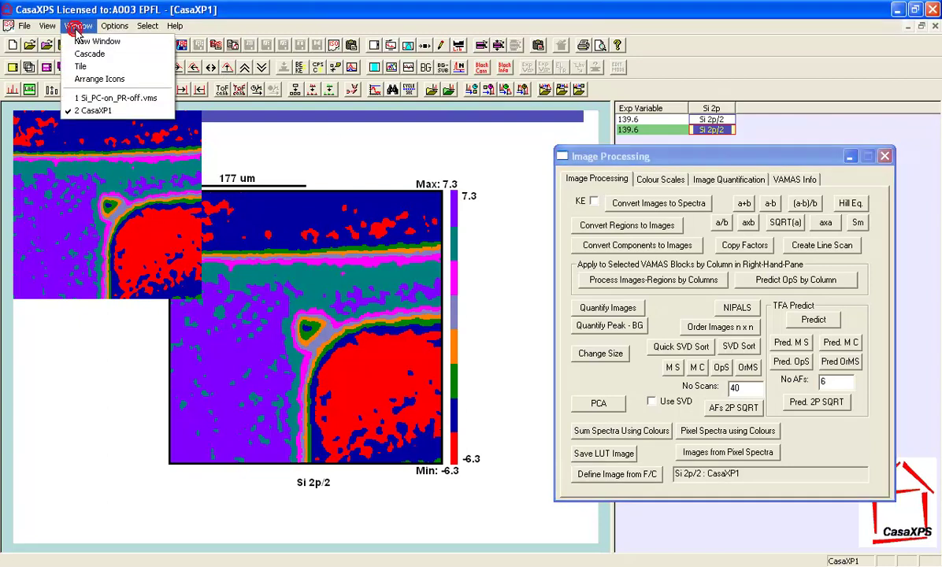
click(83, 99)
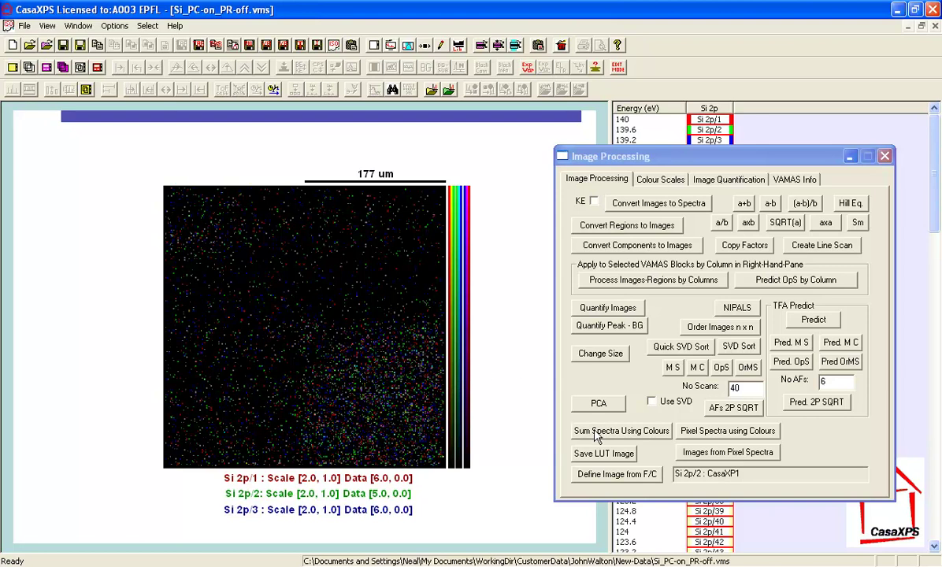
click(633, 434)
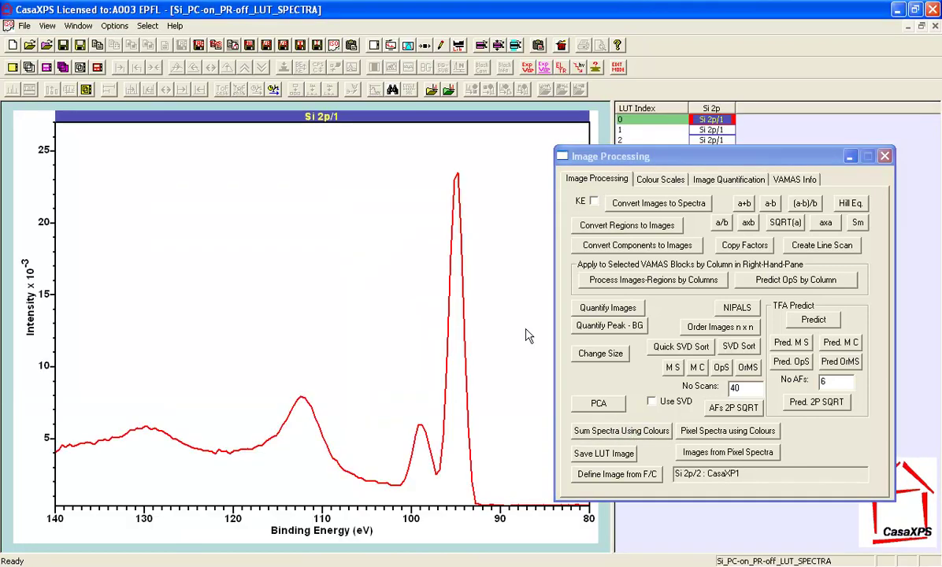
- Move the Image Processing dialog clear of the block list and overlay all eight Si 2p/1 LUT spectra
drag(634, 156, 716, 275)
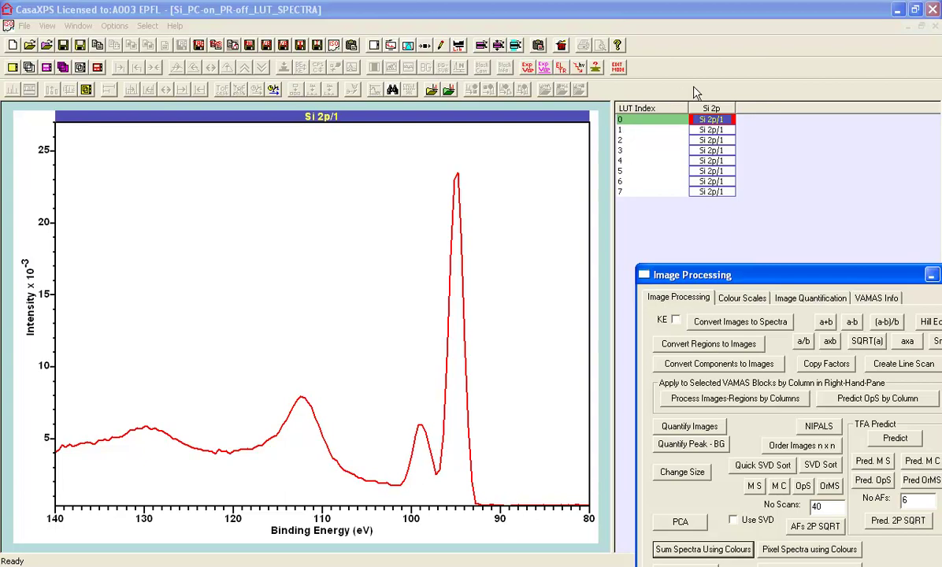
click(654, 104)
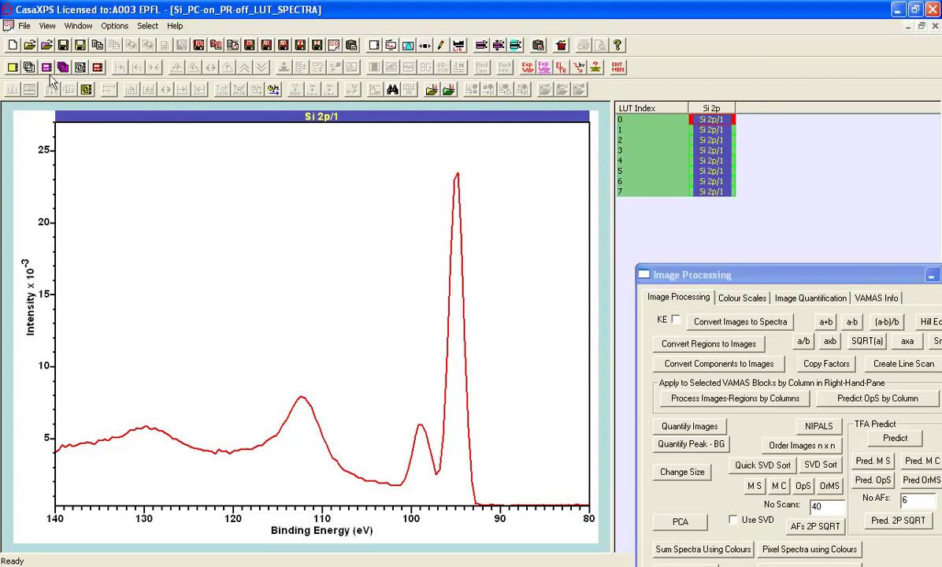
click(28, 67)
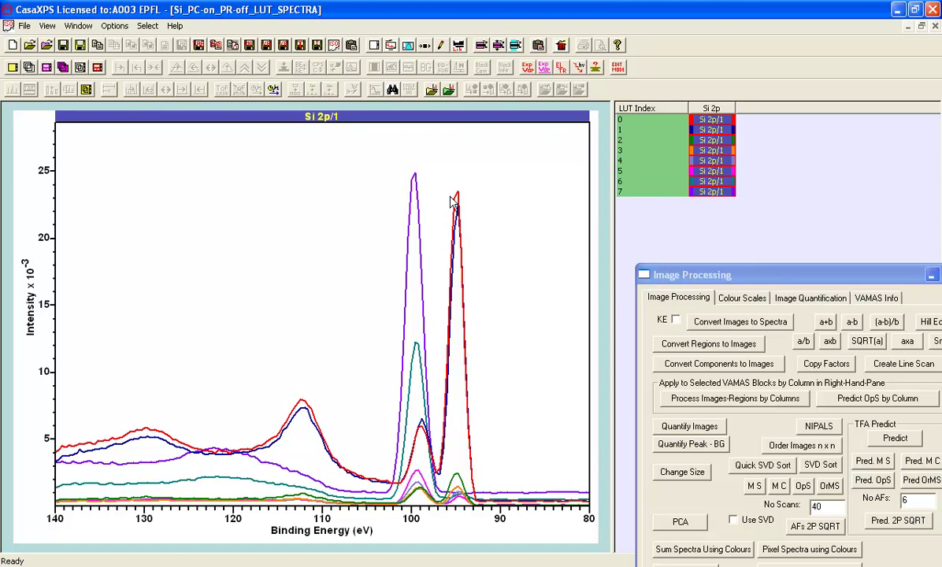
- Normalise the overlaid LUT spectra with the spectrum calculator's Norm function and close the processing dialog
click(451, 295)
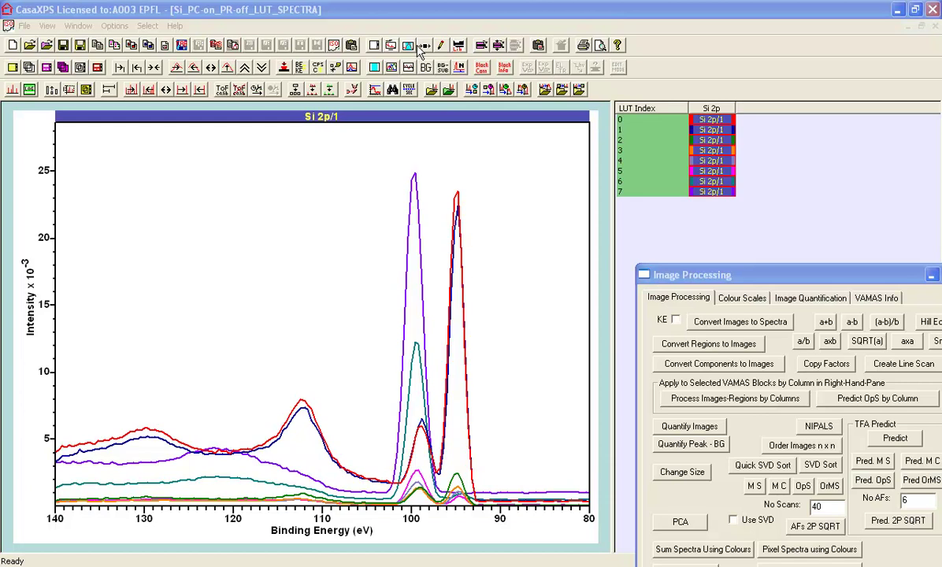
click(390, 45)
click(569, 111)
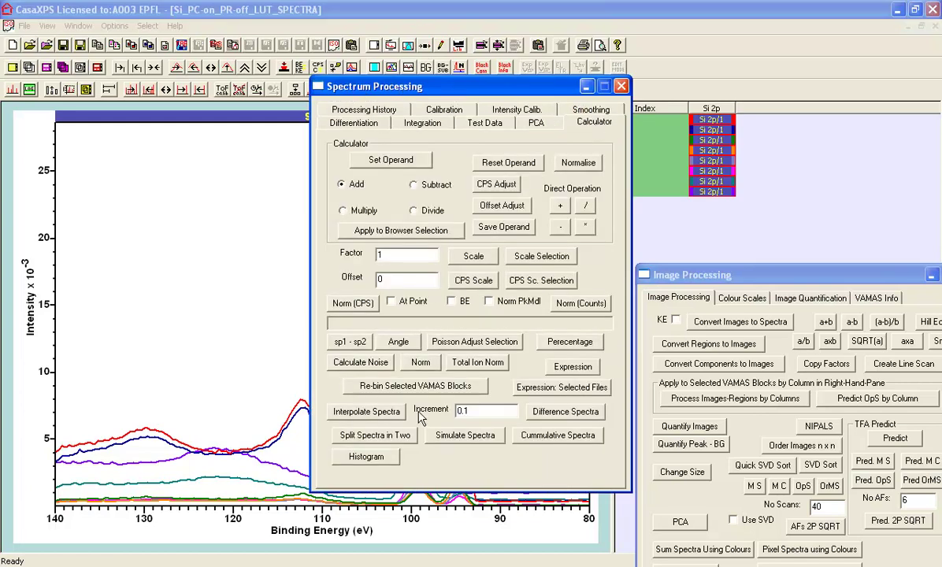
click(421, 364)
click(621, 86)
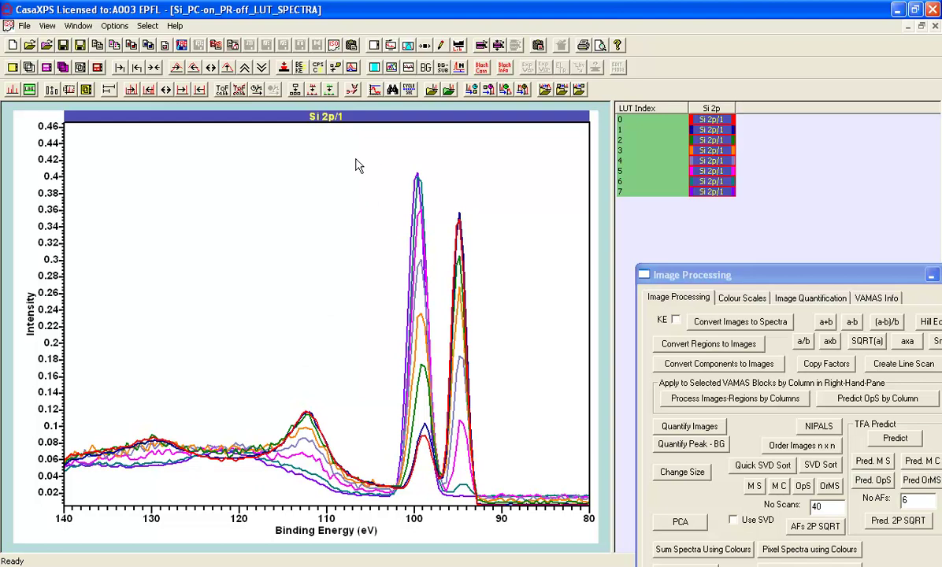
- Measure the binding energy shift of the peak near 99 eV between LUT spectra 7 and 0
drag(355, 159, 510, 516)
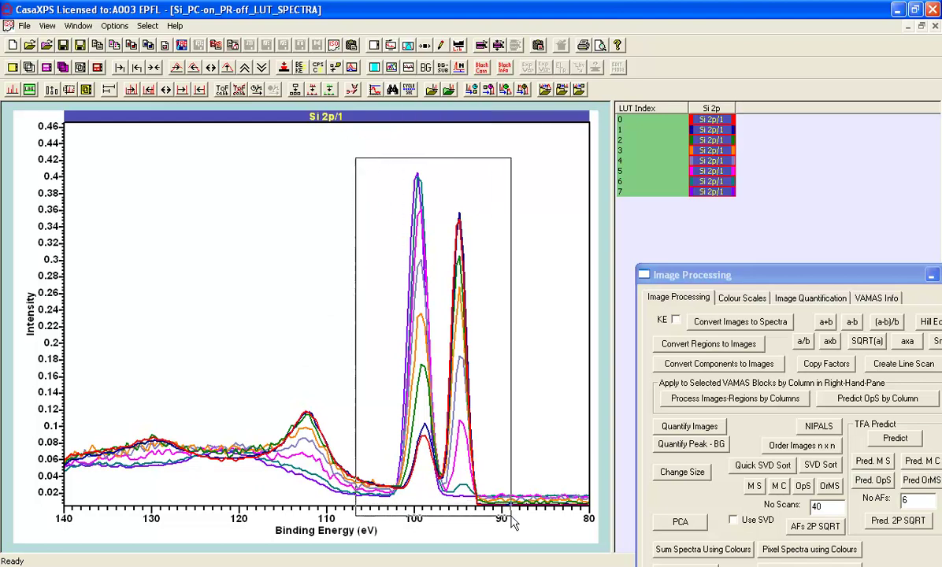
click(501, 436)
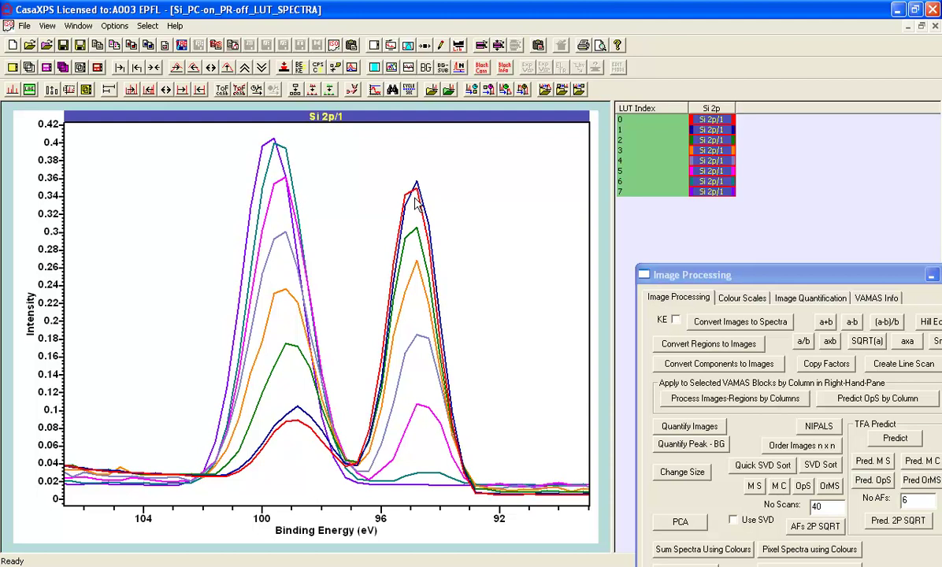
click(271, 149)
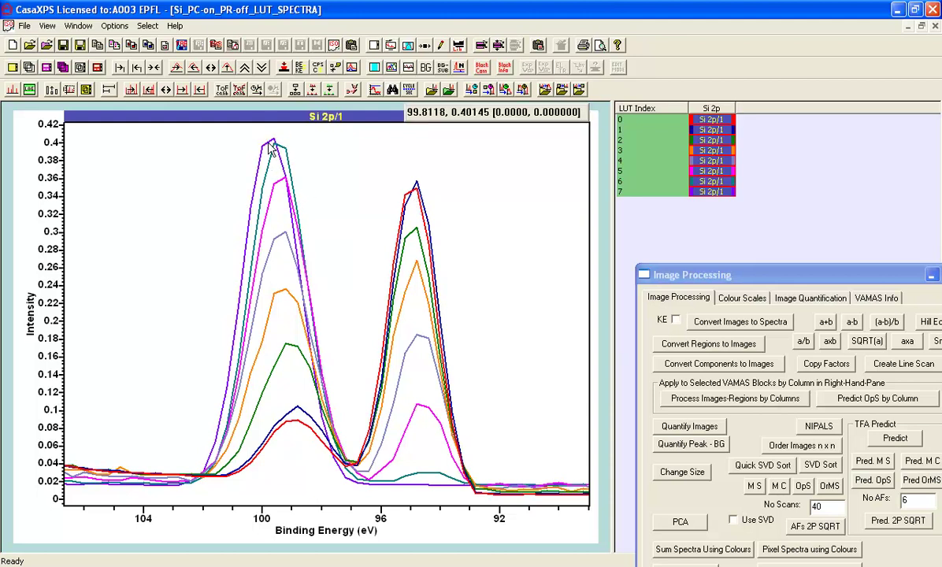
drag(272, 150, 295, 428)
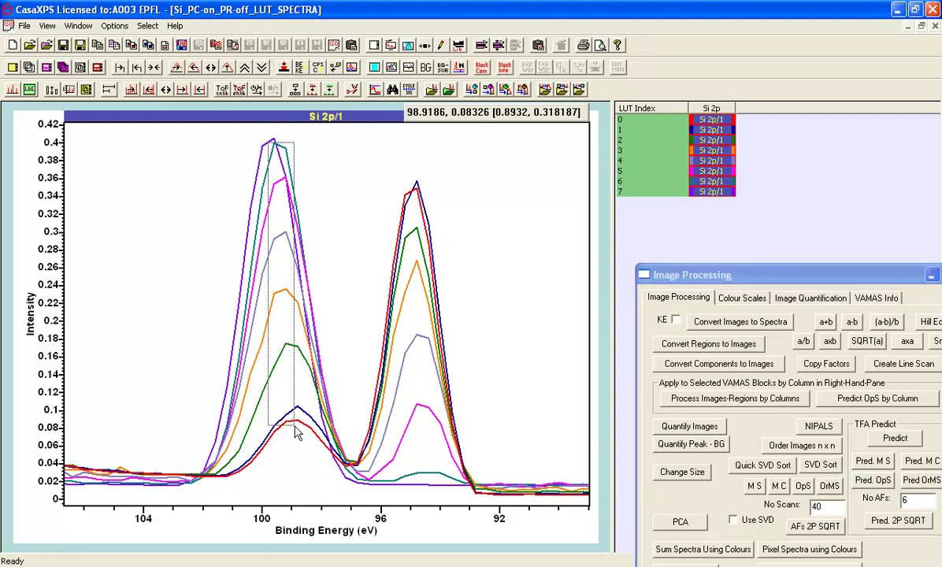
drag(295, 431, 295, 431)
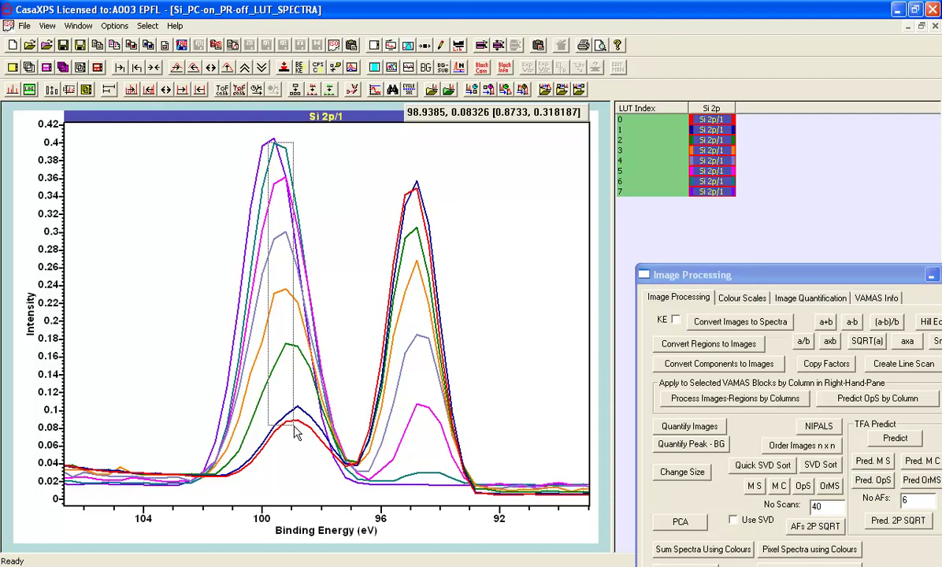
drag(296, 432, 294, 431)
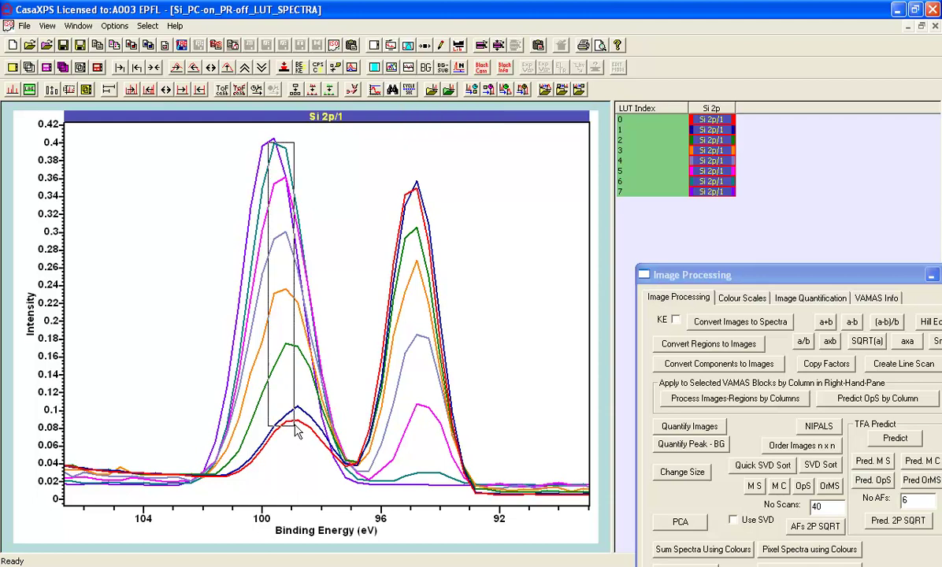